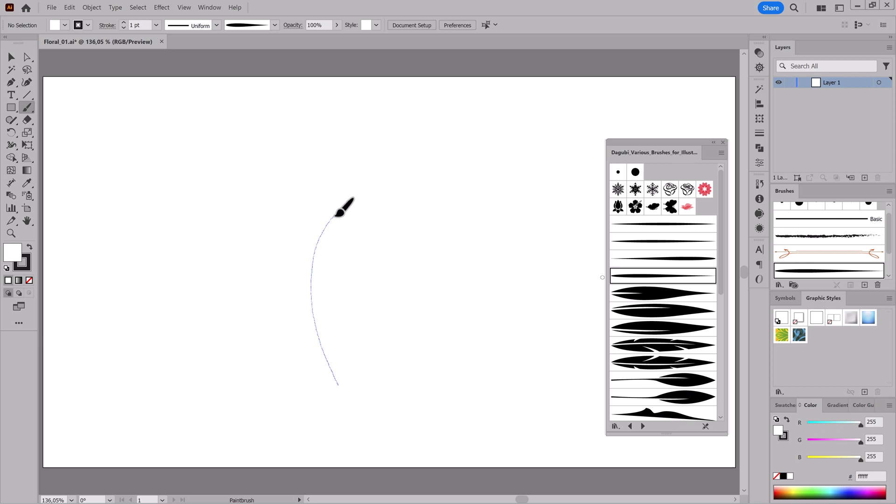
# Paint a large curled stem with the tapered brush at 2 pt stroke, and add a 1 pt leaf at the inner tip of its curl.
pyautogui.moveTo(413, 226); pyautogui.dragTo(406, 261)
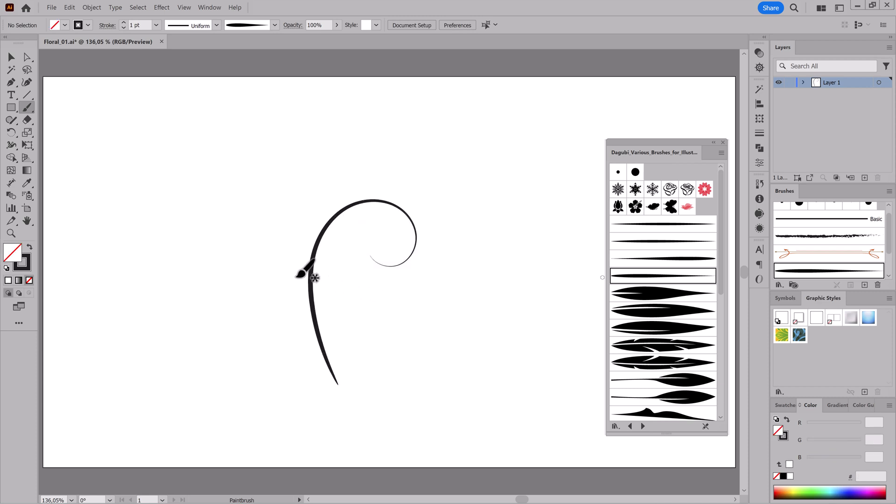
pyautogui.moveTo(284, 269); pyautogui.dragTo(323, 317)
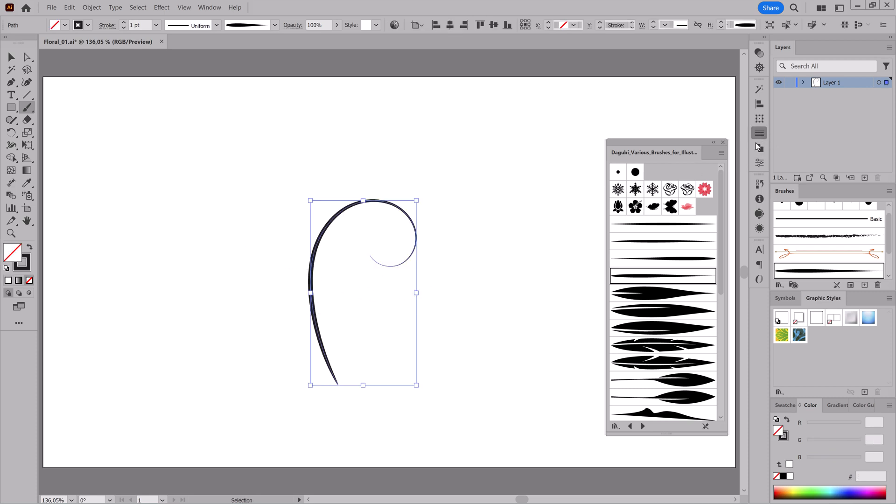
pyautogui.click(667, 99)
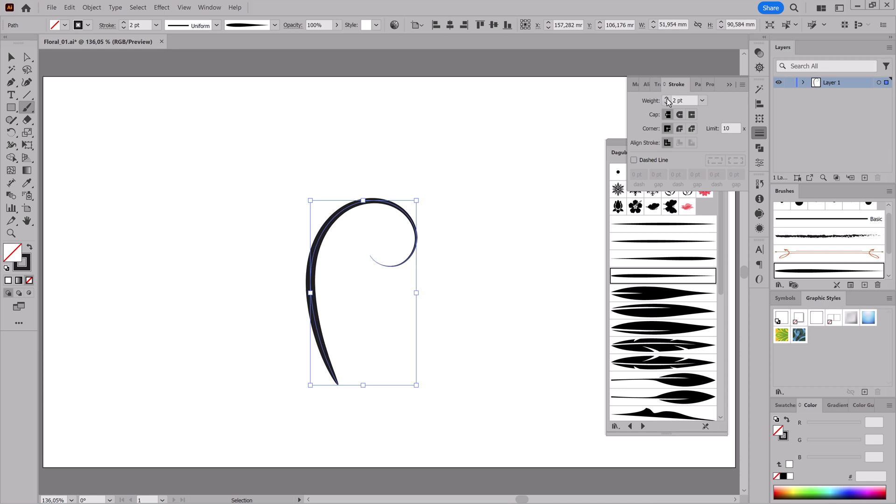
pyautogui.keyDown('ctrl'); pyautogui.click(533, 170); pyautogui.keyUp('ctrl')
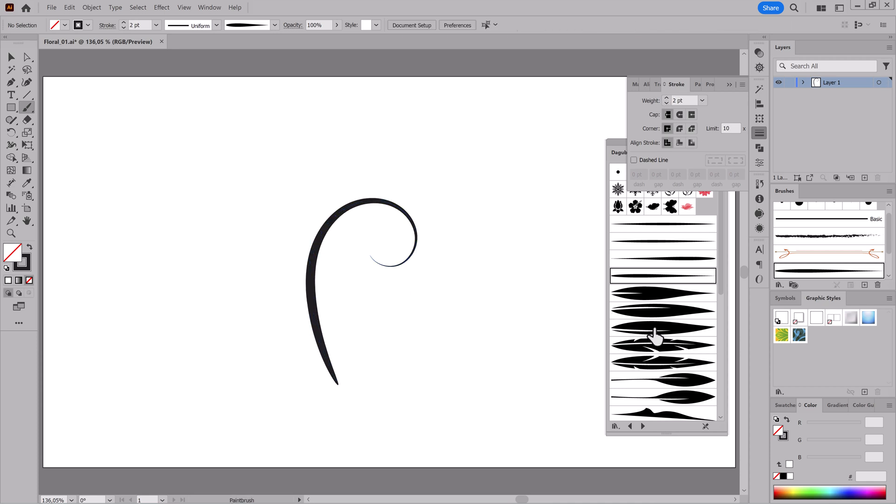
pyautogui.click(653, 310)
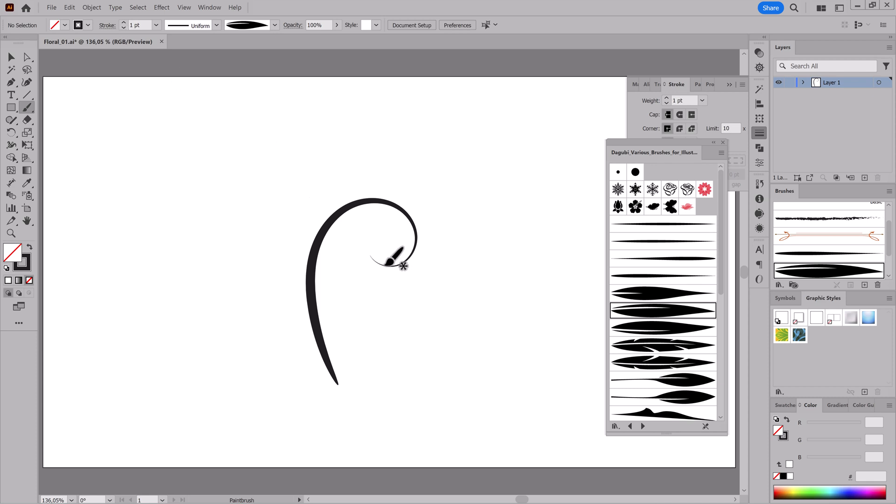
pyautogui.moveTo(358, 242); pyautogui.dragTo(356, 239)
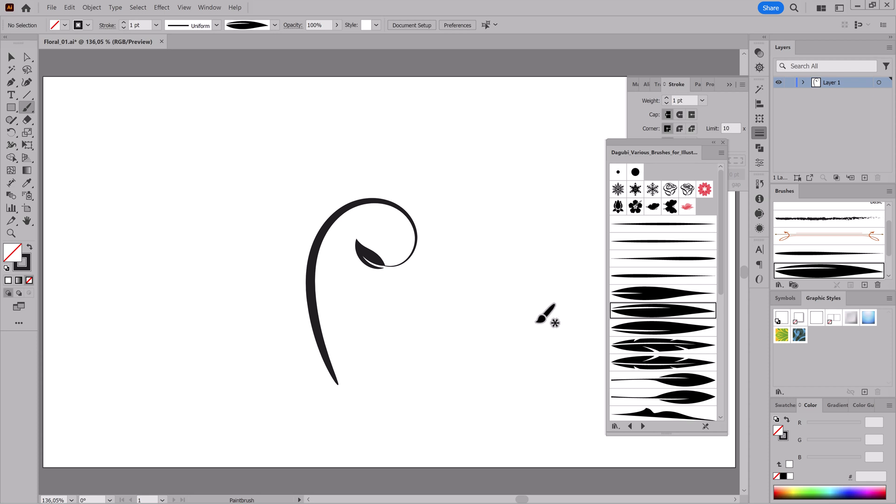
# Paint a short tapered branch arching right from the stem's base, and set its stroke weight to 1.6 pt.
pyautogui.click(675, 275)
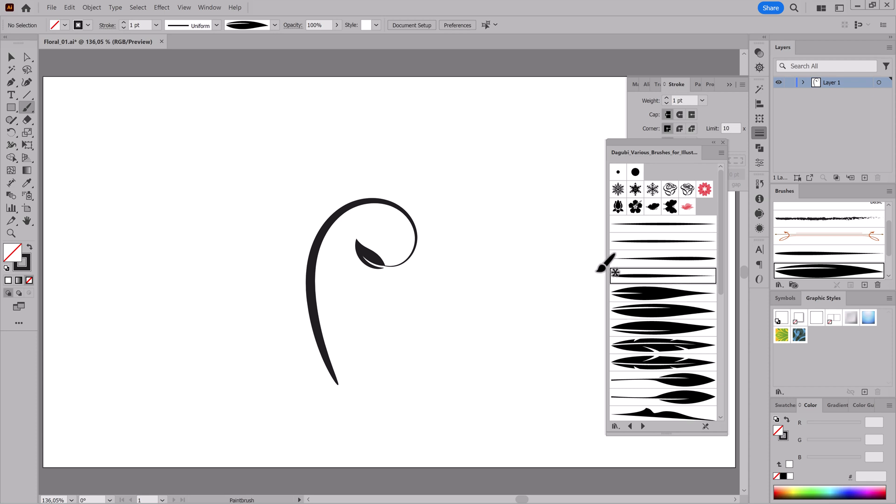
pyautogui.click(124, 22)
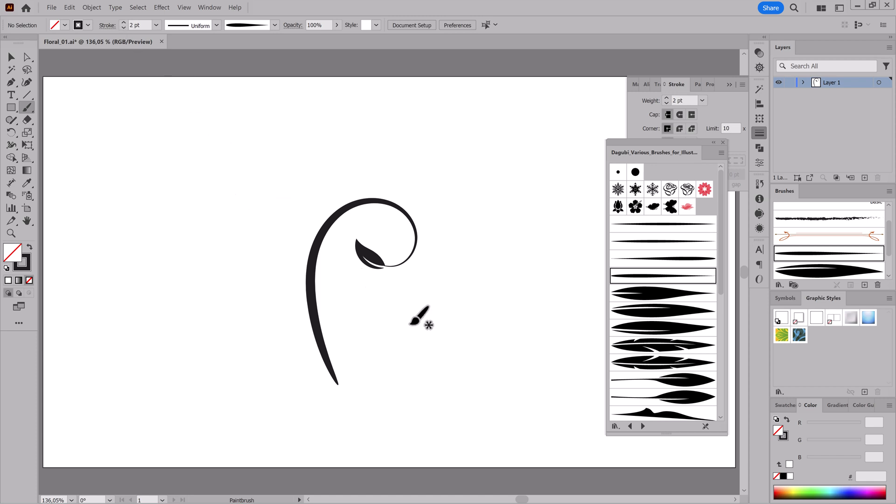
pyautogui.moveTo(337, 383); pyautogui.dragTo(333, 365)
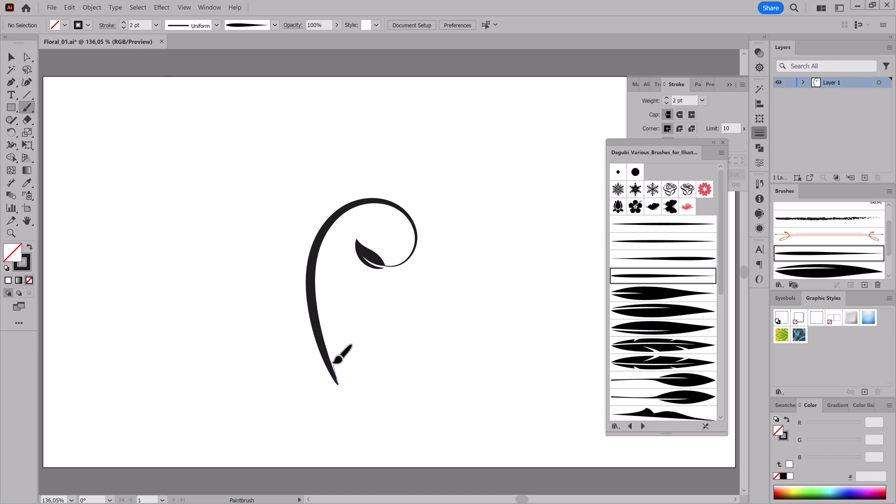
pyautogui.moveTo(377, 347); pyautogui.dragTo(342, 346)
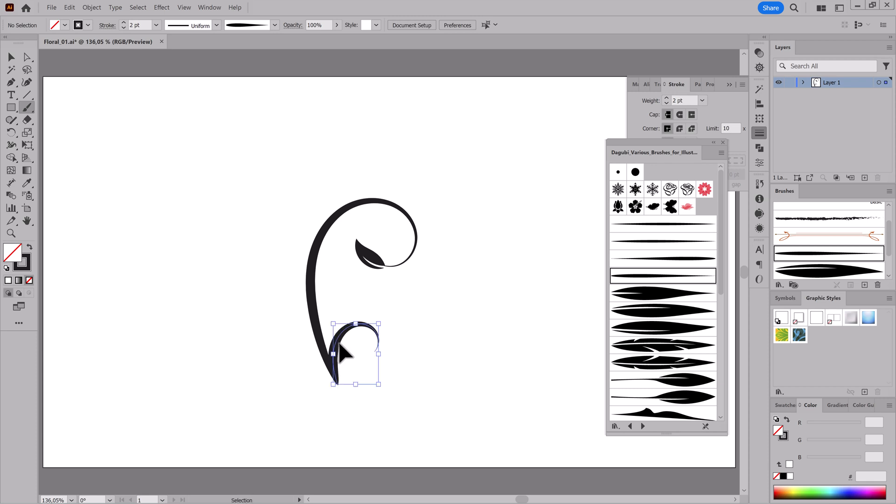
pyautogui.click(124, 28)
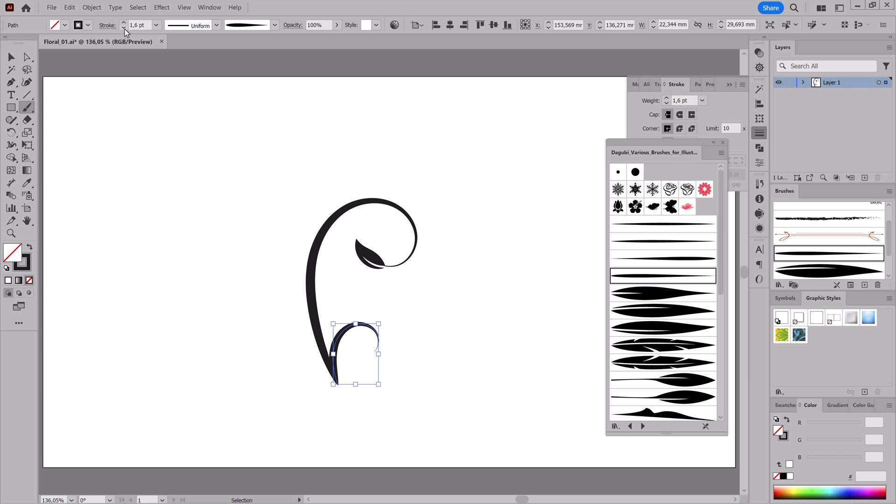
pyautogui.keyDown('ctrl'); pyautogui.click(119, 80); pyautogui.keyUp('ctrl')
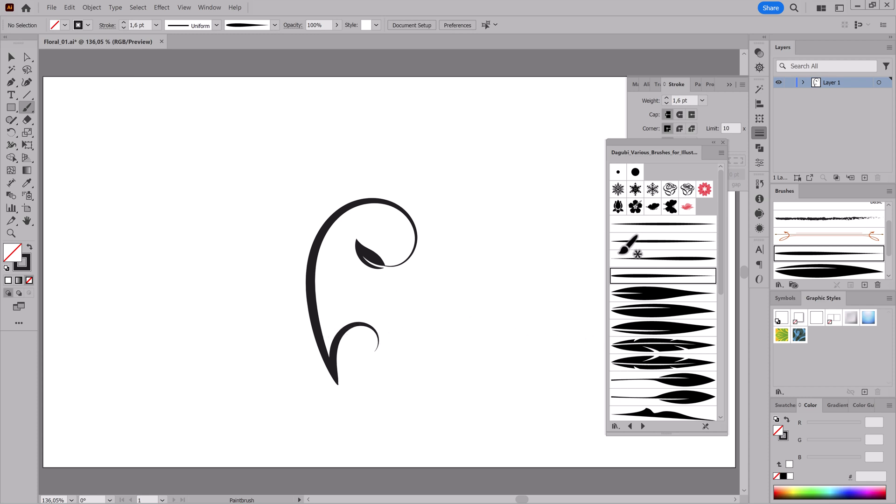
# With the reversed tapered brush at 1.6 pt, paint two teardrops and a curl near the stem's base, plus a large curl arching over the stem.
pyautogui.click(654, 258)
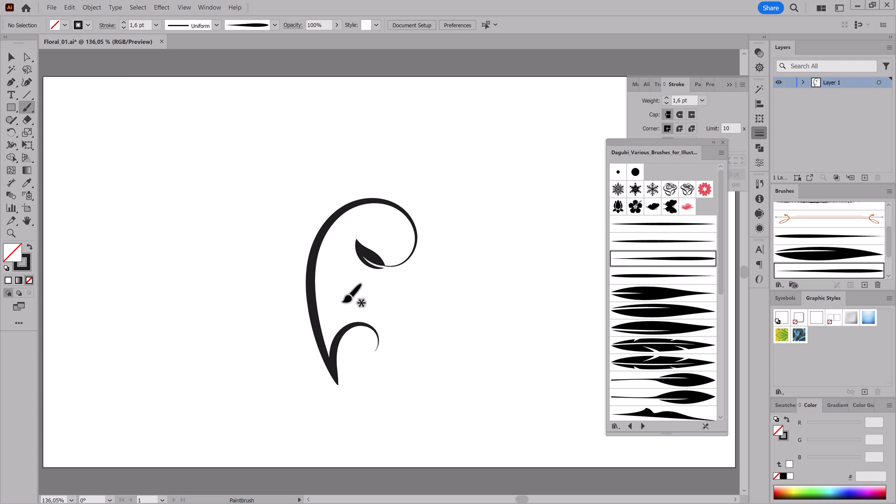
pyautogui.moveTo(329, 314); pyautogui.dragTo(356, 309)
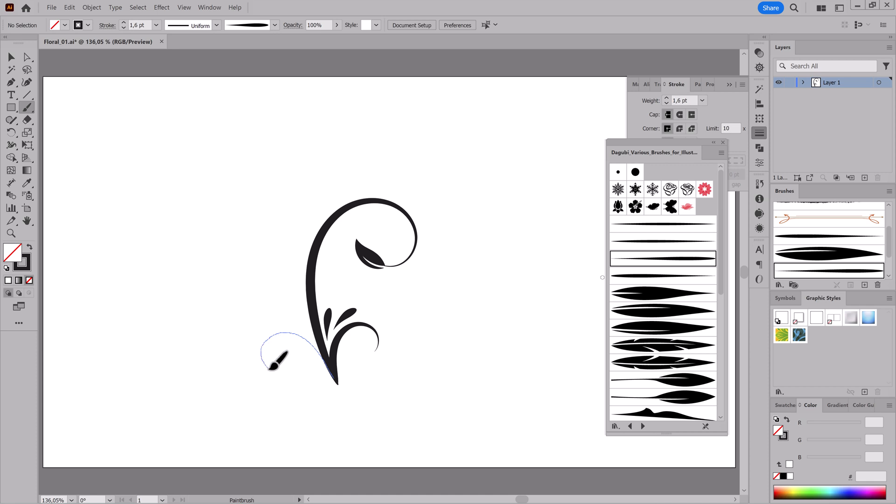
pyautogui.moveTo(289, 363); pyautogui.dragTo(287, 362)
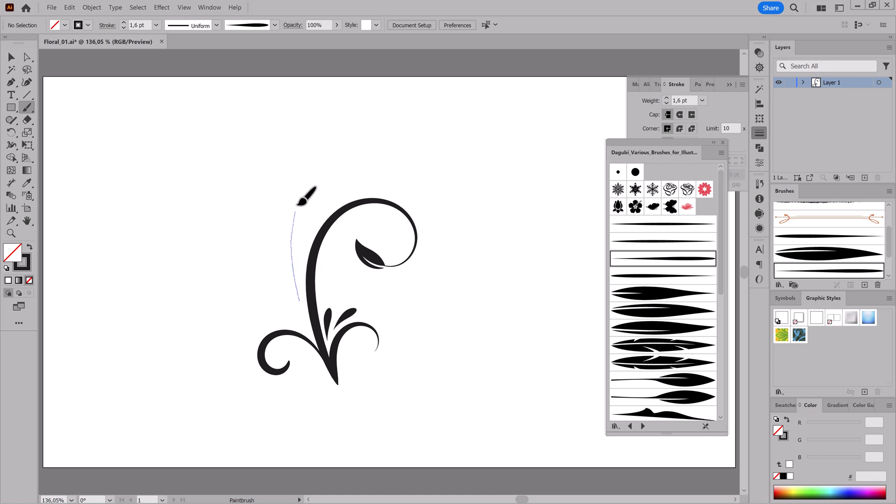
pyautogui.moveTo(384, 156); pyautogui.dragTo(408, 170)
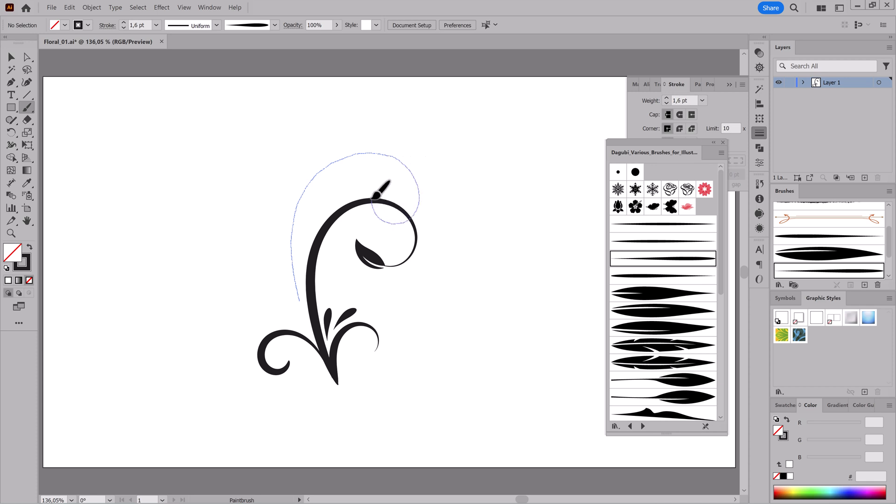
pyautogui.moveTo(379, 180); pyautogui.dragTo(392, 164)
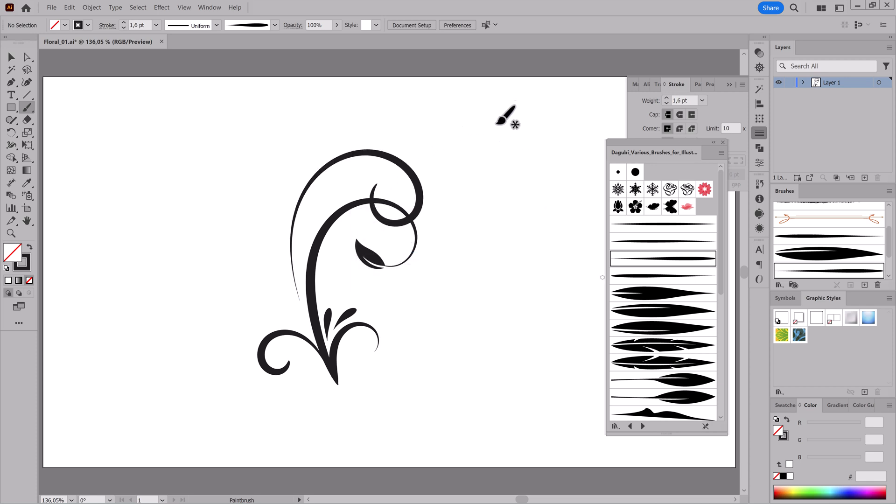
# Paint two leaves at the lower end of the outer curl using the leaf brush at 1 pt stroke.
pyautogui.click(658, 311)
pyautogui.click(123, 28)
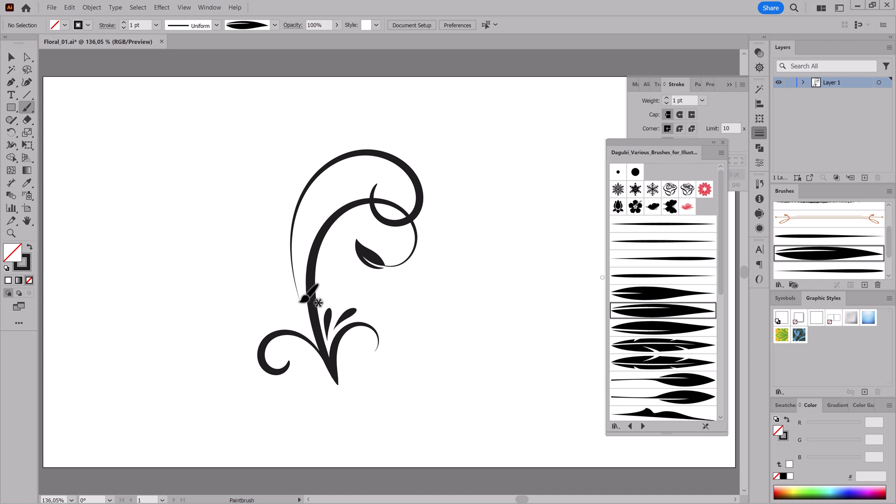
pyautogui.moveTo(289, 287); pyautogui.dragTo(277, 261)
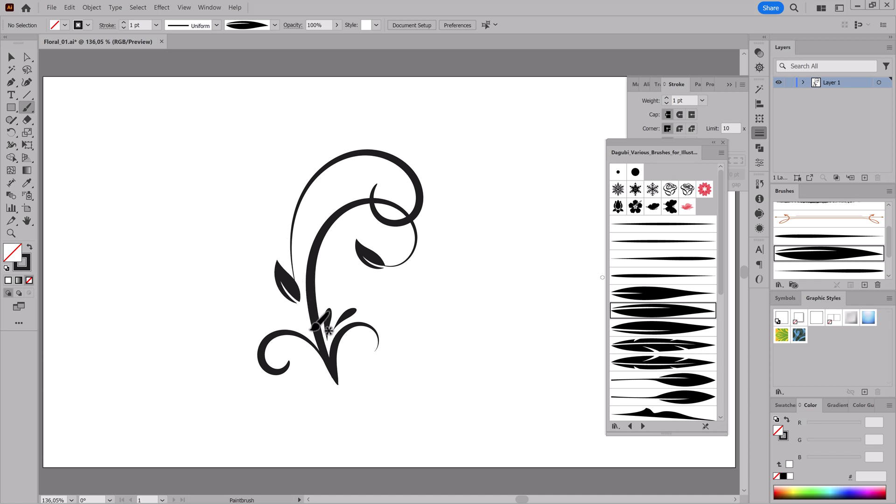
pyautogui.moveTo(285, 308)
pyautogui.mouseDown()
pyautogui.moveTo(252, 286)
pyautogui.moveTo(248, 296)
pyautogui.mouseUp()
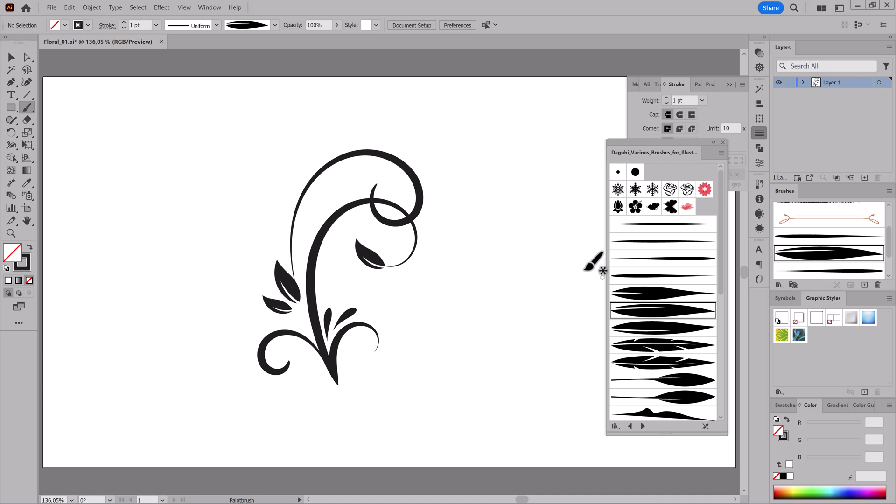
# Paint a 1.4 pt tapered accent between the stem and outer curl, and 1 pt dotted lines inside the outer curl and the lower-left curl.
pyautogui.click(664, 259)
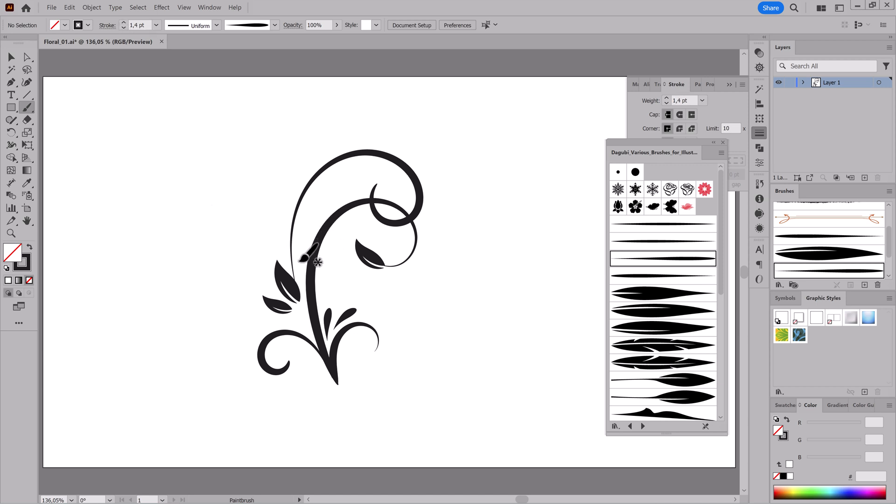
pyautogui.moveTo(317, 213); pyautogui.dragTo(319, 208)
pyautogui.moveTo(721, 233); pyautogui.dragTo(721, 309)
pyautogui.click(656, 343)
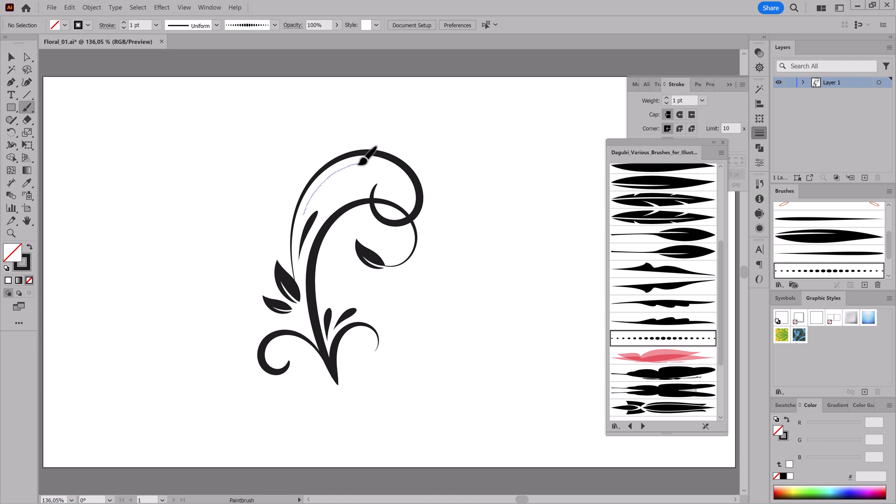
pyautogui.moveTo(390, 170); pyautogui.dragTo(390, 171)
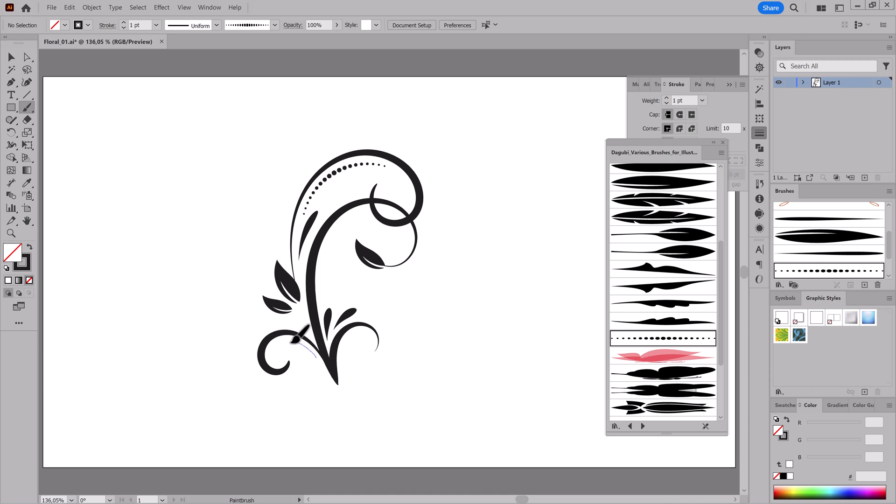
pyautogui.moveTo(273, 351); pyautogui.dragTo(270, 357)
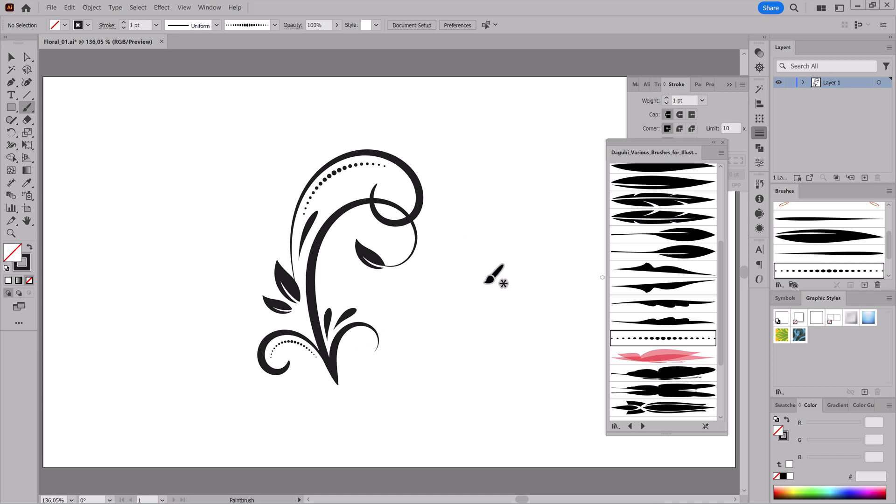
# Paint two thin 1 pt curls with the reversed tapered brush, one inside the main stem's arch and one left of the outer curl.
pyautogui.click(795, 256)
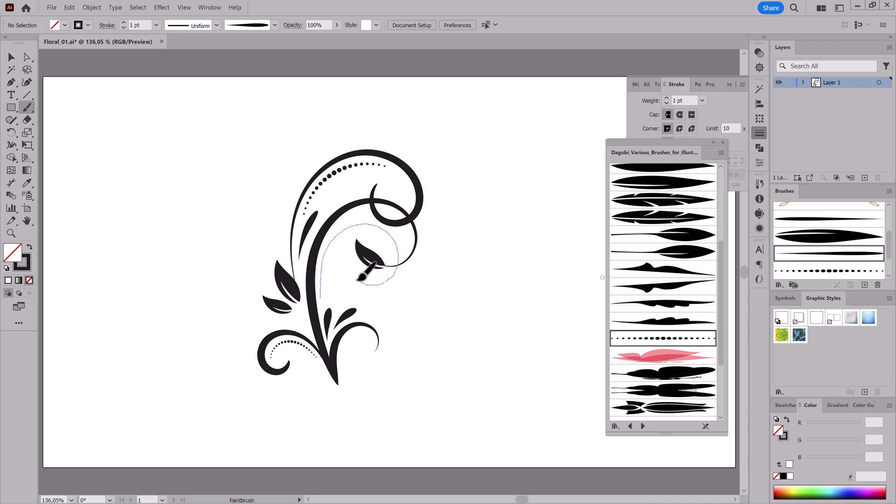
pyautogui.moveTo(352, 268); pyautogui.dragTo(354, 267)
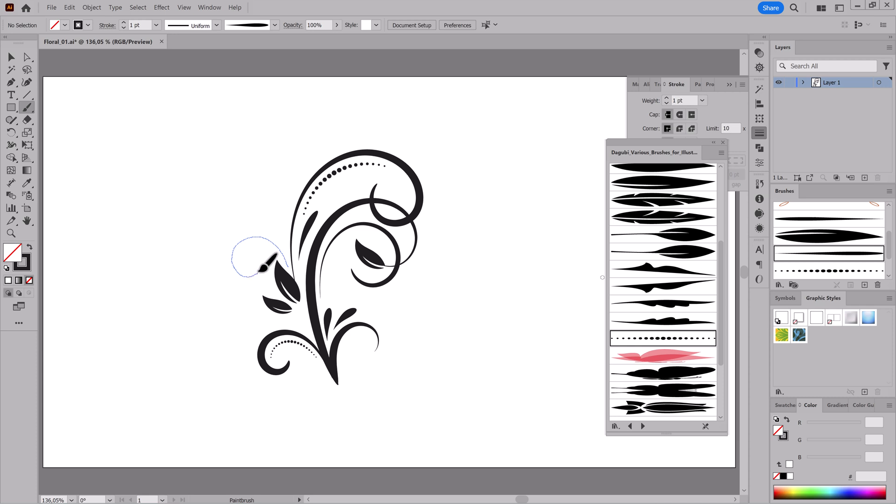
pyautogui.moveTo(246, 265); pyautogui.dragTo(254, 264)
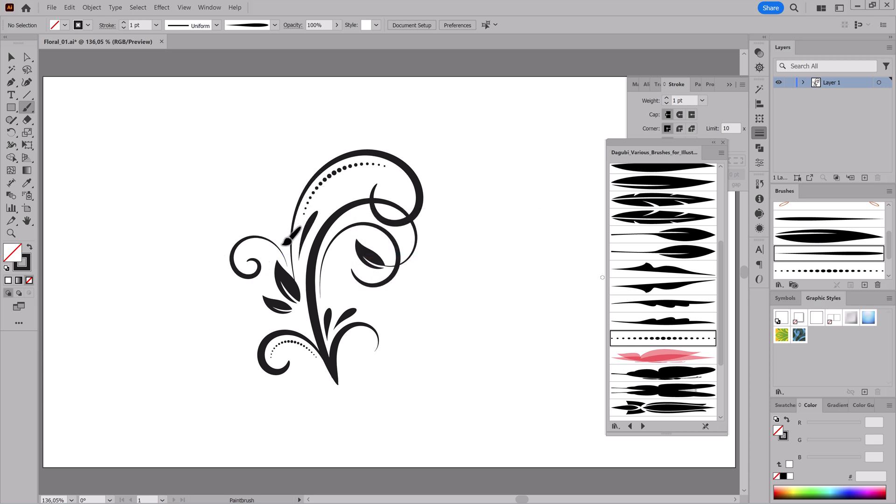
# Paint small tapered accent strokes left of the outer curl and between the leaves and the lower-left curl.
pyautogui.moveTo(274, 229)
pyautogui.mouseDown()
pyautogui.moveTo(256, 216)
pyautogui.moveTo(283, 210)
pyautogui.mouseUp()
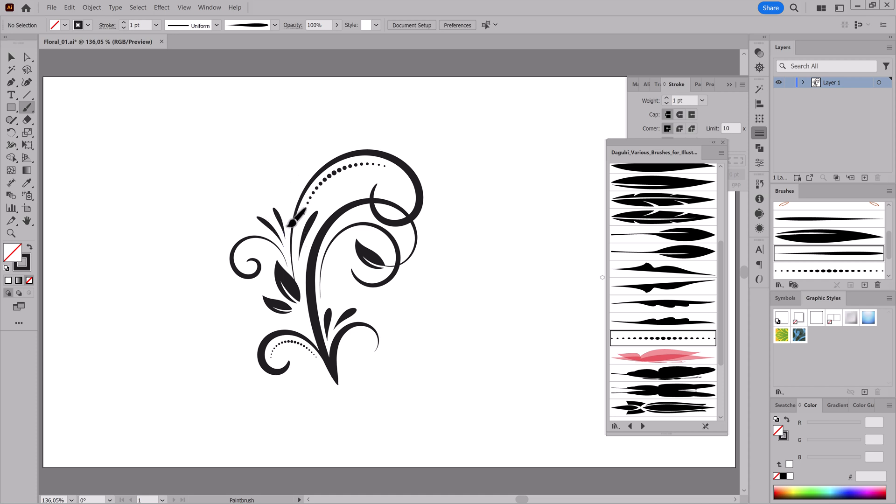
pyautogui.moveTo(293, 179); pyautogui.dragTo(293, 177)
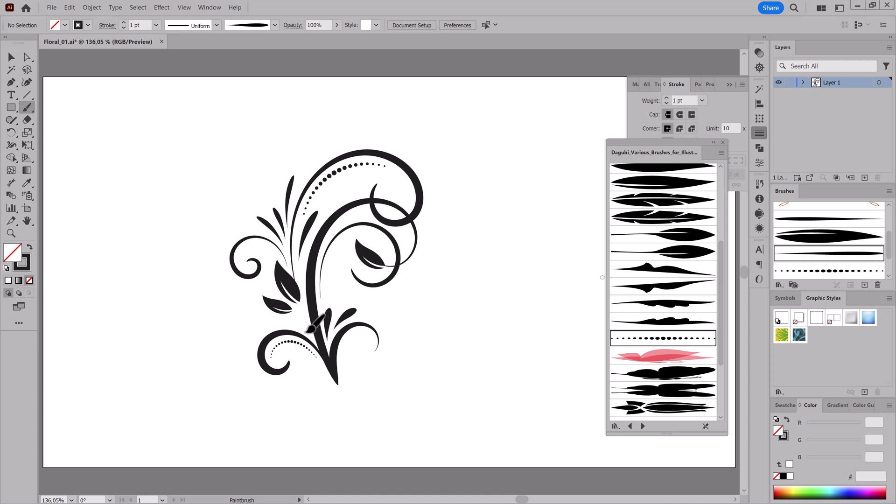
pyautogui.moveTo(294, 320)
pyautogui.mouseDown()
pyautogui.moveTo(308, 332)
pyautogui.moveTo(300, 308)
pyautogui.mouseUp()
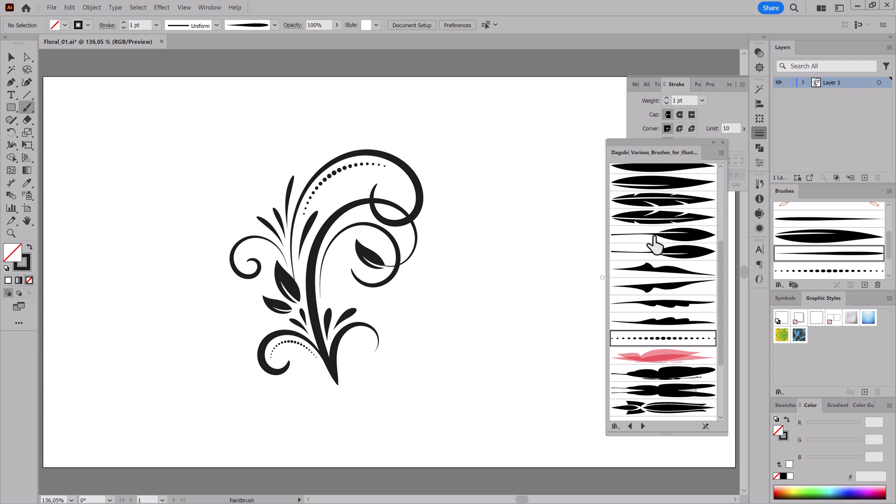
# Paint two leaves on top of the outer curl, one upright and one pointing left, using two different leaf brushes at 1 pt.
pyautogui.click(801, 236)
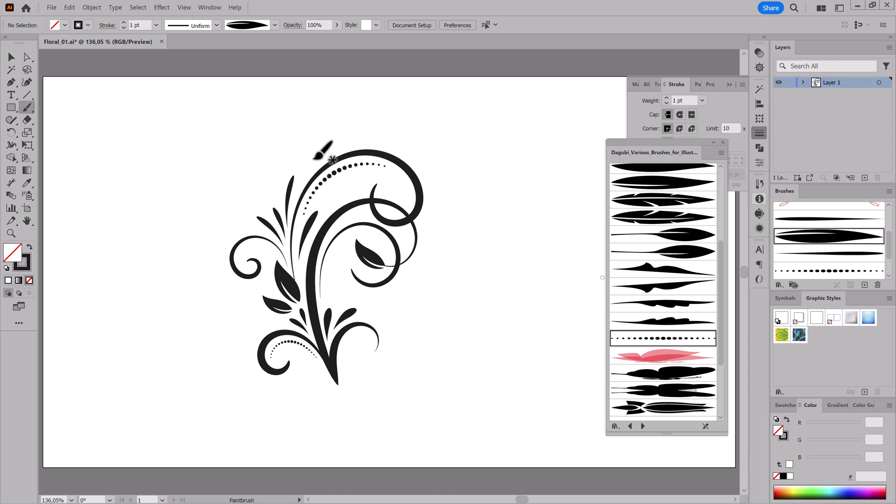
pyautogui.moveTo(325, 141); pyautogui.dragTo(331, 127)
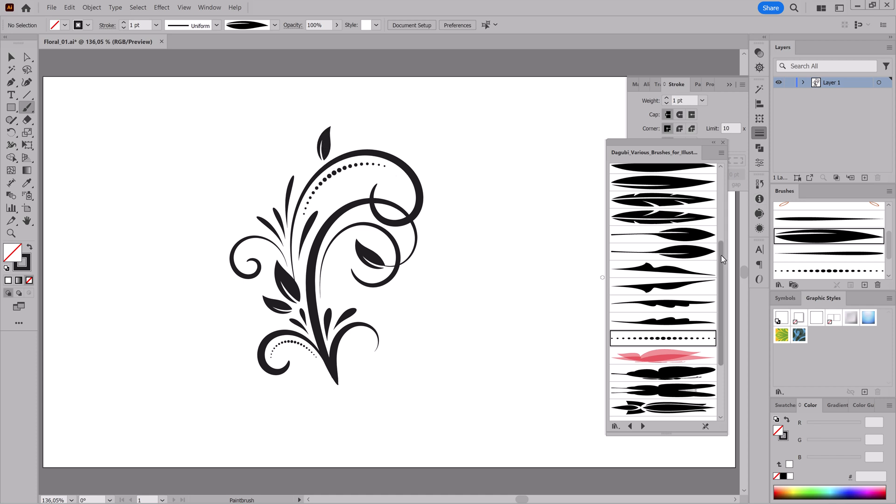
pyautogui.scroll(3, 722, 259)
pyautogui.click(663, 232)
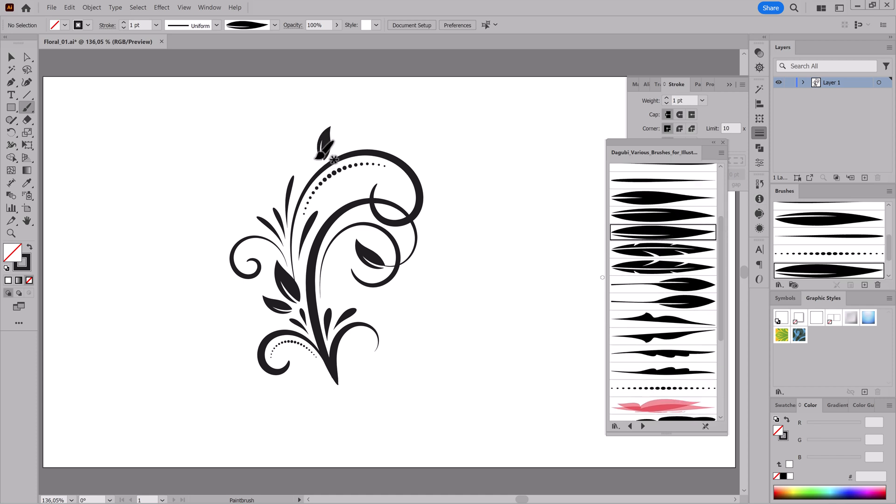
pyautogui.moveTo(317, 160); pyautogui.dragTo(290, 164)
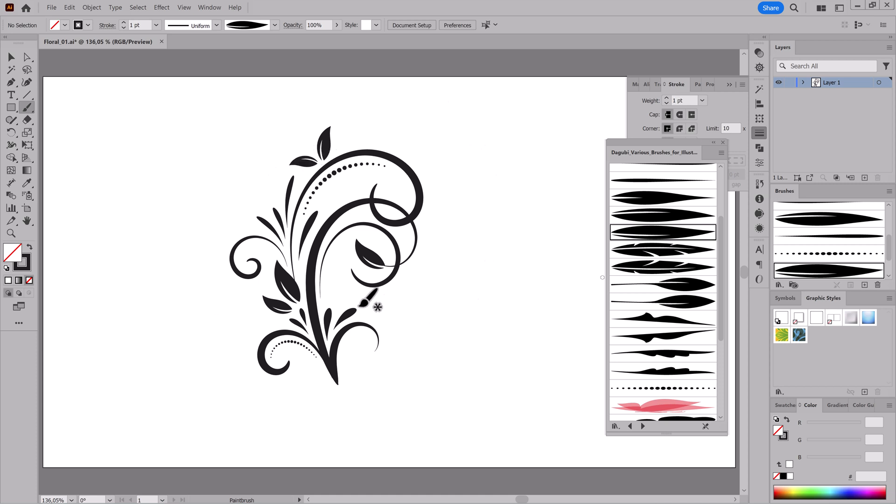
# Paint a 1 pt leaf with a different leaf brush at the tip of the lower-right curl and save the document.
pyautogui.click(635, 217)
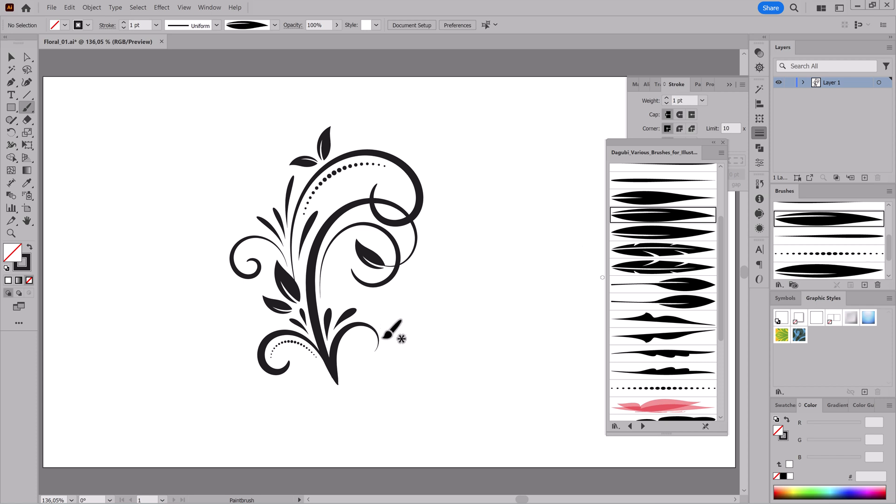
pyautogui.moveTo(381, 339); pyautogui.dragTo(360, 363)
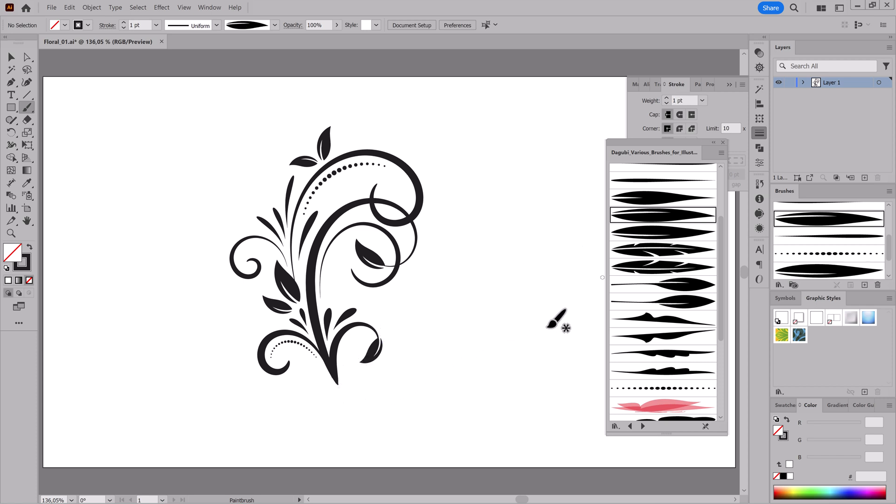
pyautogui.hotkey('ctrl', 's')
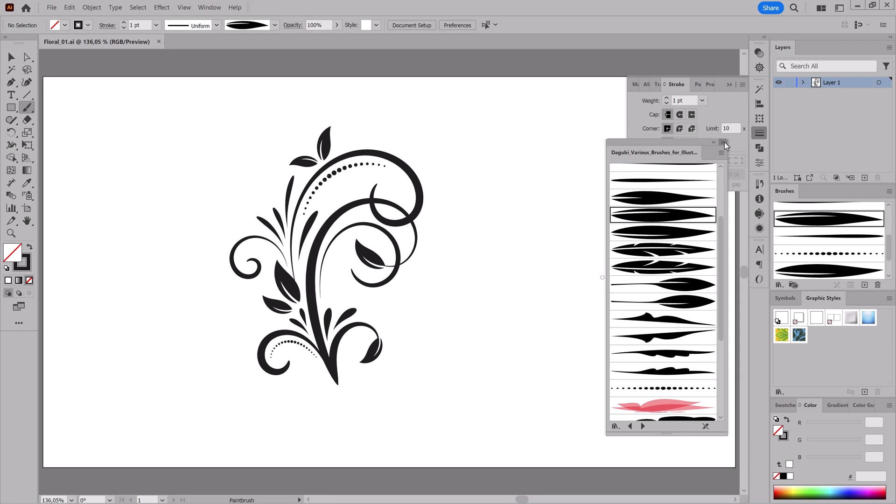
# Close the brush library and nudge the leaf inside the inner curl slightly so its base sits on the thin curl's end.
pyautogui.click(723, 142)
pyautogui.moveTo(369, 262); pyautogui.dragTo(608, 393)
pyautogui.moveTo(428, 304); pyautogui.dragTo(430, 306)
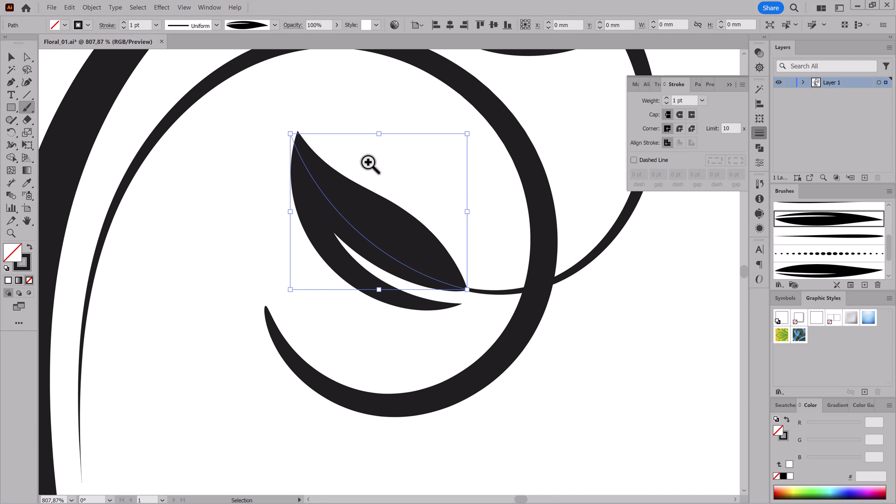
# Adjust the anchor points of the main stem and lower-right curl at the ornament's base so both ends merge into one clean tip.
pyautogui.moveTo(380, 175); pyautogui.dragTo(414, 342)
pyautogui.moveTo(451, 310); pyautogui.dragTo(375, 254)
pyautogui.moveTo(391, 107); pyautogui.dragTo(480, 202)
pyautogui.moveTo(377, 477); pyautogui.dragTo(436, 162)
pyautogui.moveTo(479, 340); pyautogui.dragTo(453, 240)
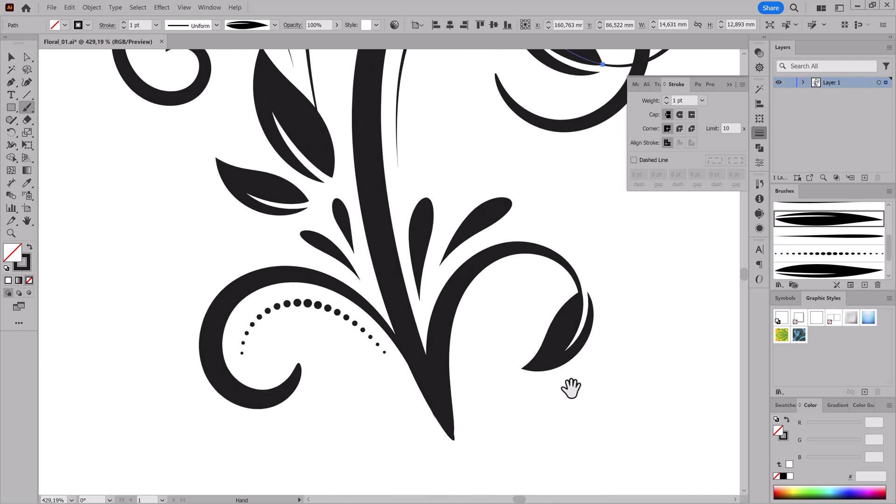
pyautogui.moveTo(576, 331); pyautogui.dragTo(602, 333)
pyautogui.moveTo(452, 426); pyautogui.dragTo(482, 308)
pyautogui.moveTo(387, 309); pyautogui.dragTo(454, 362)
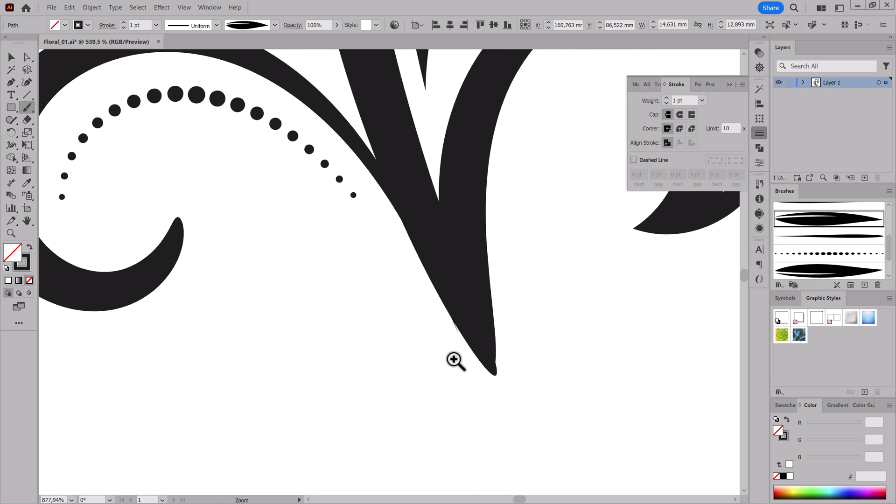
pyautogui.click(26, 56)
pyautogui.click(458, 331)
pyautogui.click(457, 332)
pyautogui.click(496, 355)
pyautogui.click(492, 371)
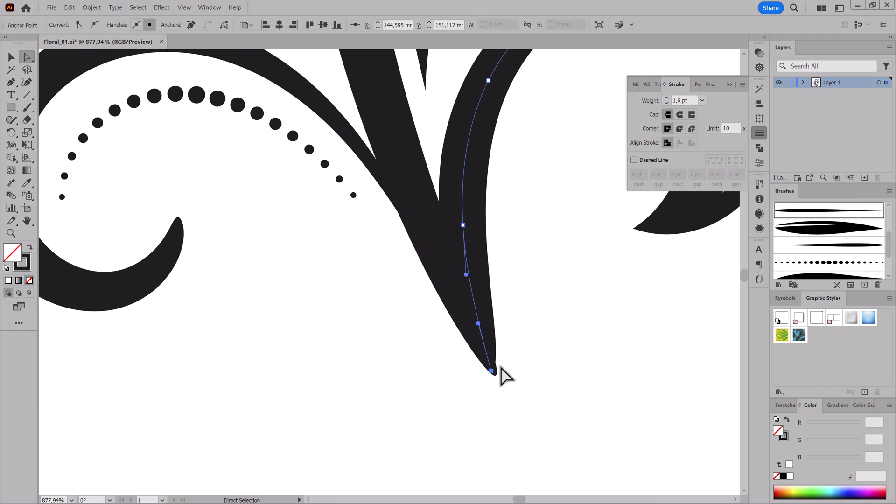
pyautogui.moveTo(524, 395); pyautogui.dragTo(505, 382)
pyautogui.click(575, 409)
# Select the whole ornament with the artboard fitted in view and move it closer to the artboard's centre.
pyautogui.moveTo(574, 411); pyautogui.dragTo(472, 358)
pyautogui.moveTo(552, 298); pyautogui.dragTo(545, 373)
pyautogui.moveTo(616, 353); pyautogui.dragTo(574, 362)
pyautogui.moveTo(639, 378); pyautogui.dragTo(593, 365)
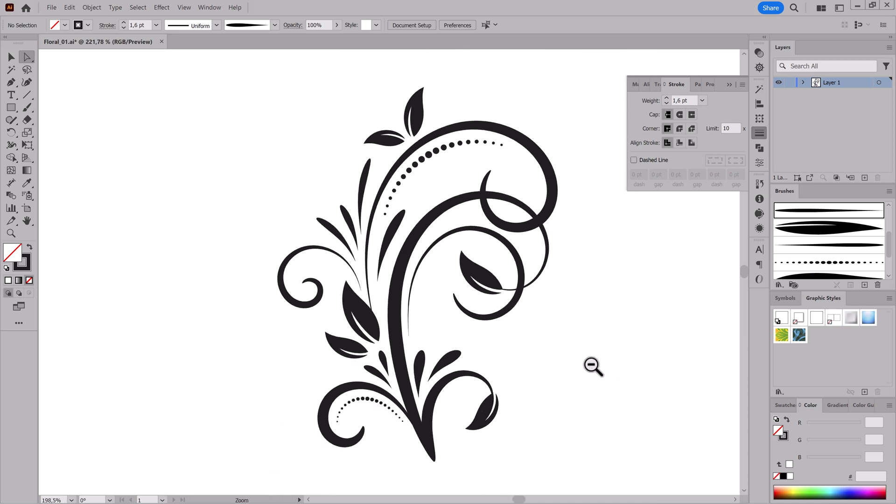
pyautogui.hotkey('ctrl', '0')
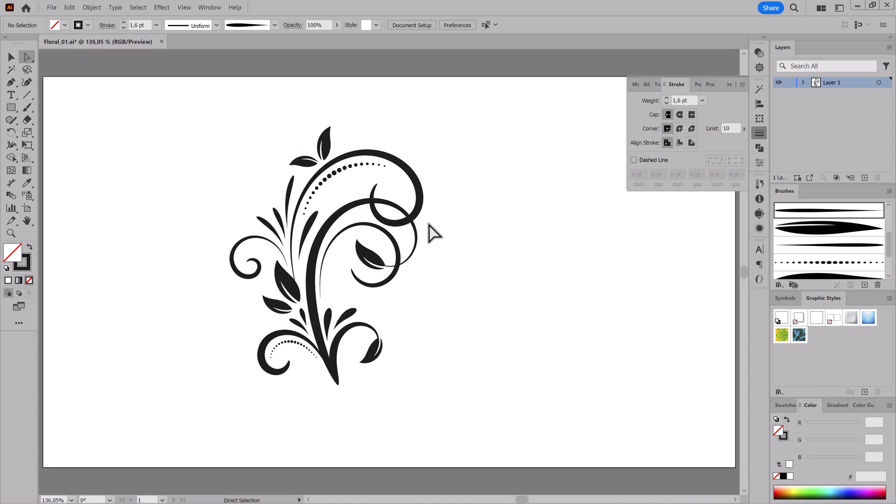
pyautogui.moveTo(194, 113); pyautogui.dragTo(496, 411)
pyautogui.click(92, 8)
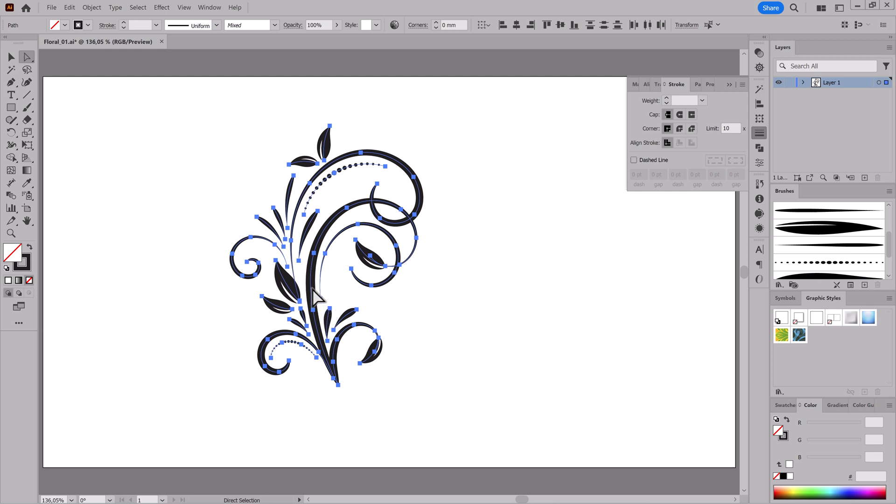
pyautogui.moveTo(313, 295); pyautogui.dragTo(386, 318)
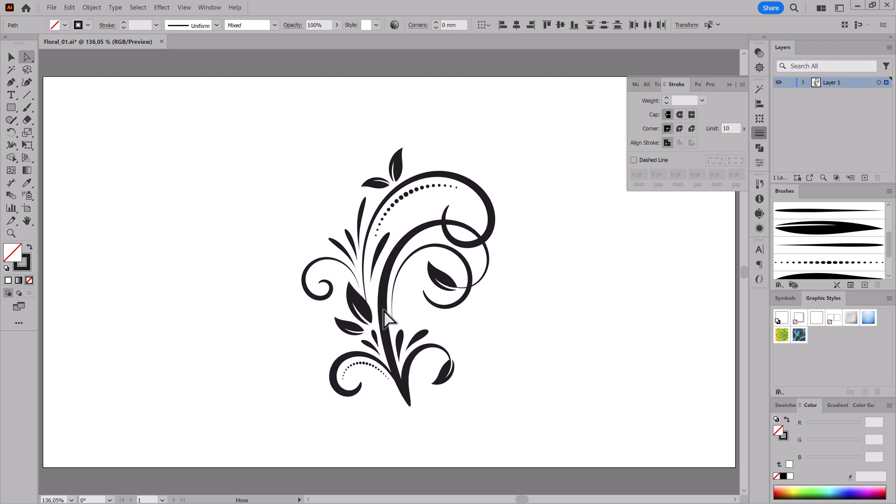
# Duplicate Layer 1, lock the original layer, and move the copied ornament horizontally to the left of the original.
pyautogui.moveTo(864, 84); pyautogui.dragTo(864, 178)
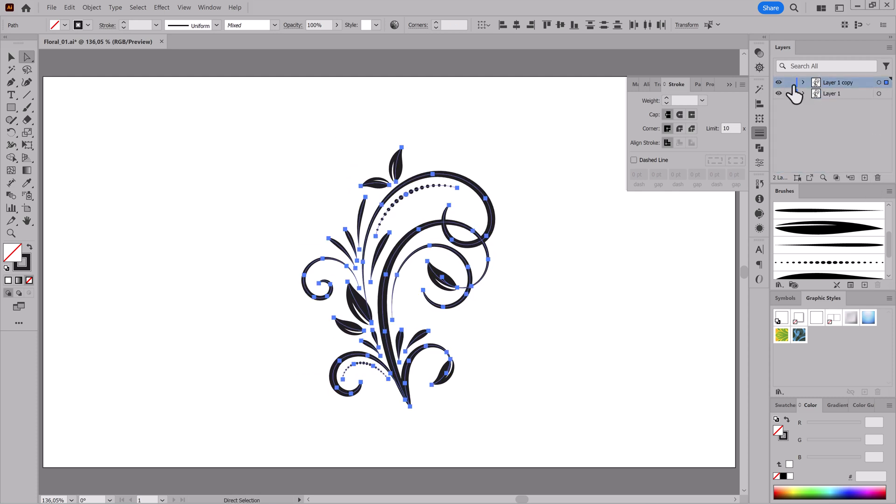
pyautogui.click(879, 83)
pyautogui.moveTo(398, 254); pyautogui.dragTo(179, 254)
# Expand the appearance of the copied ornament and simplify its paths with a 97% curve and a 25° corner angle threshold.
pyautogui.click(92, 7)
pyautogui.click(106, 102)
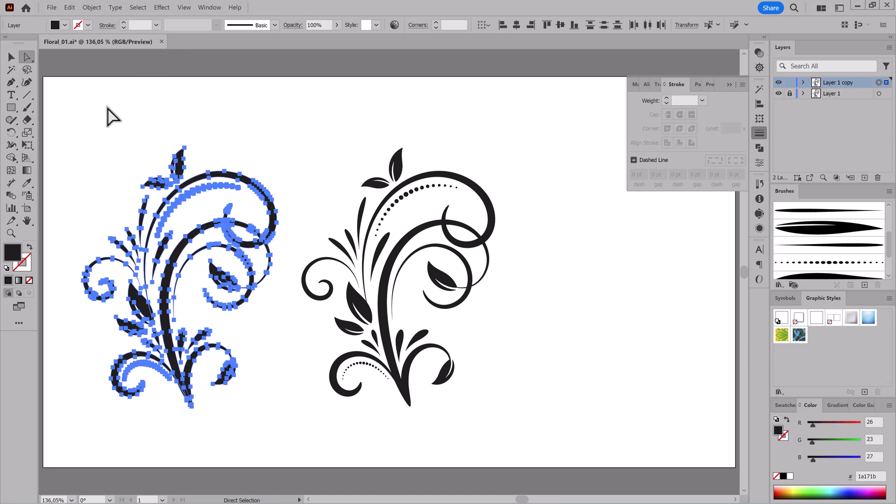
pyautogui.moveTo(131, 272); pyautogui.dragTo(213, 307)
pyautogui.moveTo(346, 293); pyautogui.dragTo(392, 262)
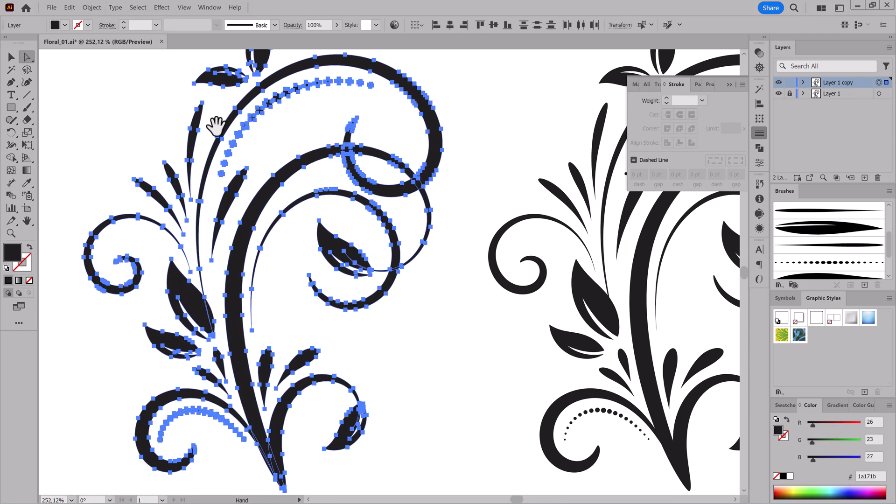
pyautogui.click(91, 7)
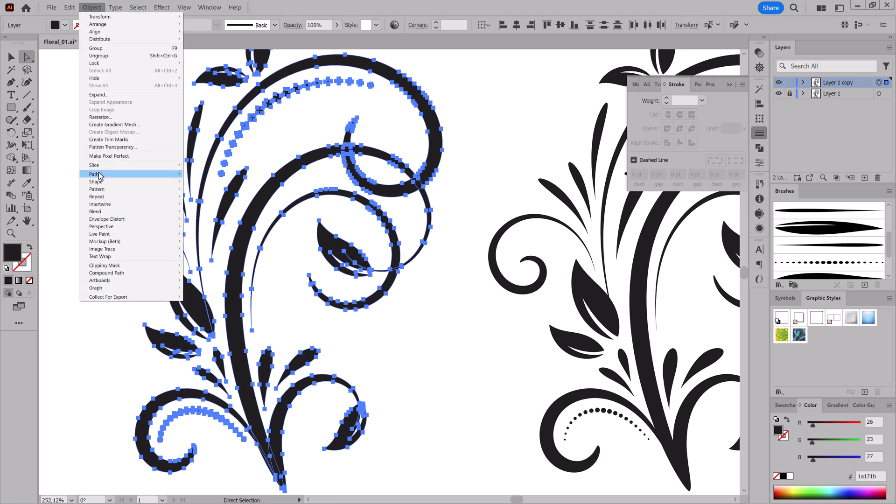
pyautogui.moveTo(153, 175)
pyautogui.click(200, 215)
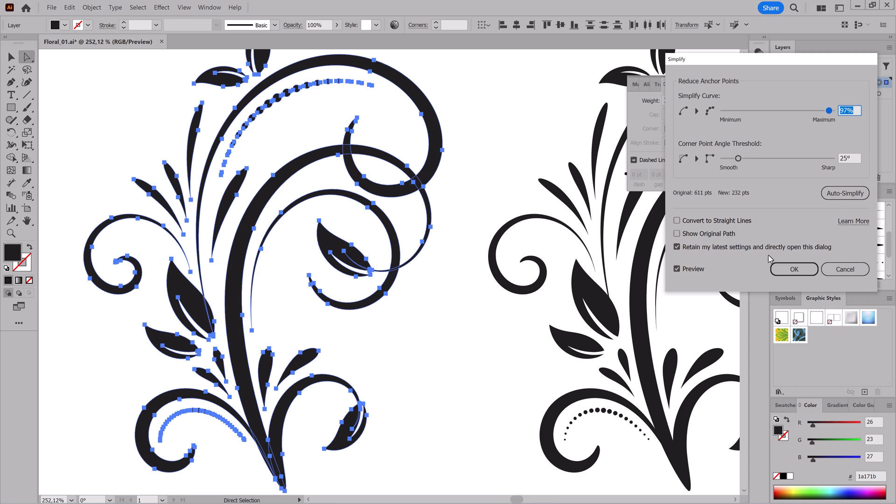
pyautogui.click(794, 269)
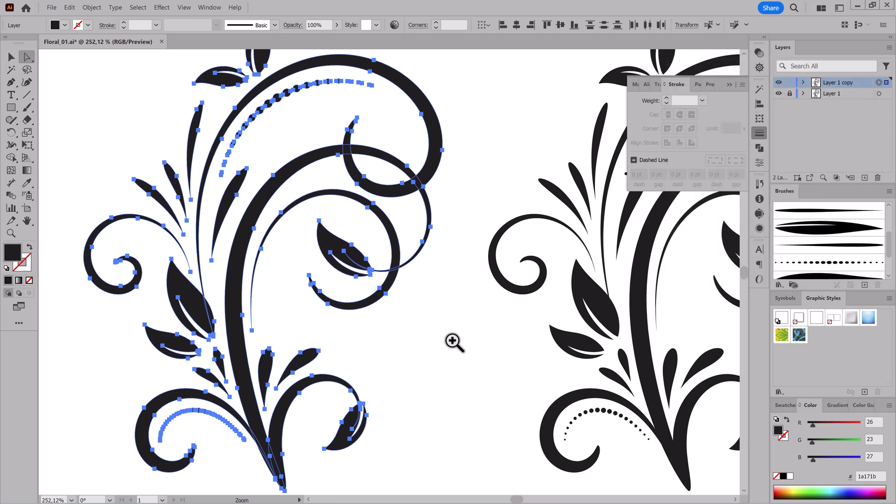
# Hide the selection edges so the copied ornament shows without its anchor points while both ornaments are in view.
pyautogui.hotkey('ctrl', 'shift', 'a')
pyautogui.keyDown('alt'); pyautogui.click(453, 336); pyautogui.keyUp('alt')
pyautogui.moveTo(460, 351); pyautogui.dragTo(362, 333)
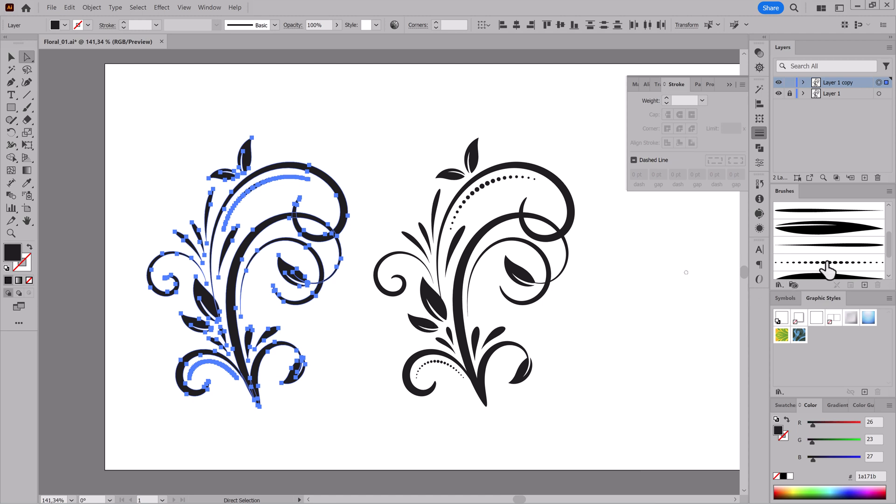
pyautogui.click(184, 7)
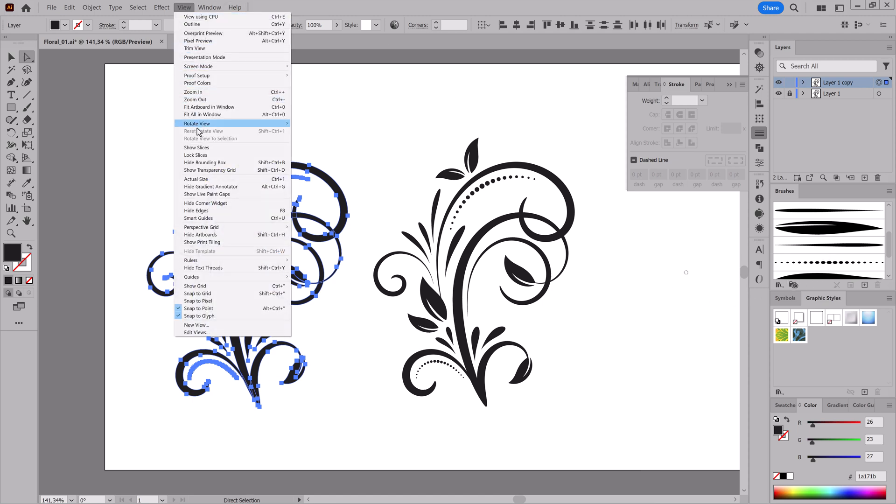
pyautogui.click(193, 211)
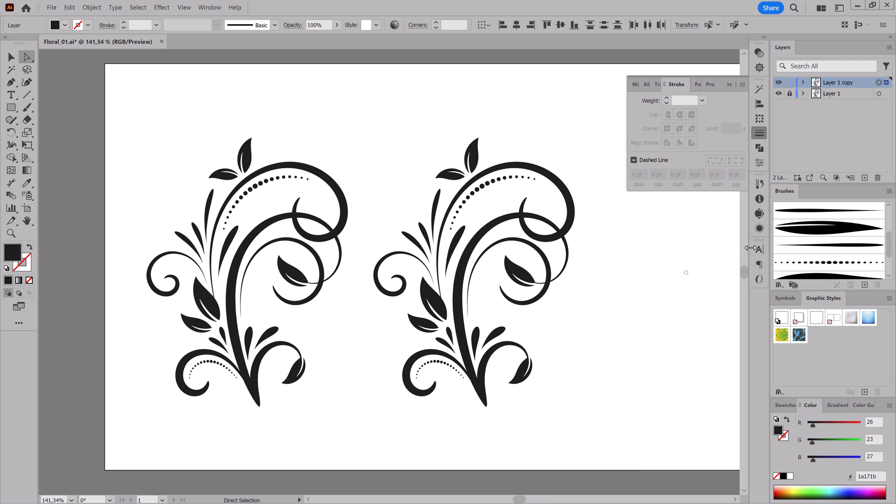
# Fill the copied ornament with the yellow-to-red linear gradient preset at an angle of -90°.
pyautogui.click(837, 405)
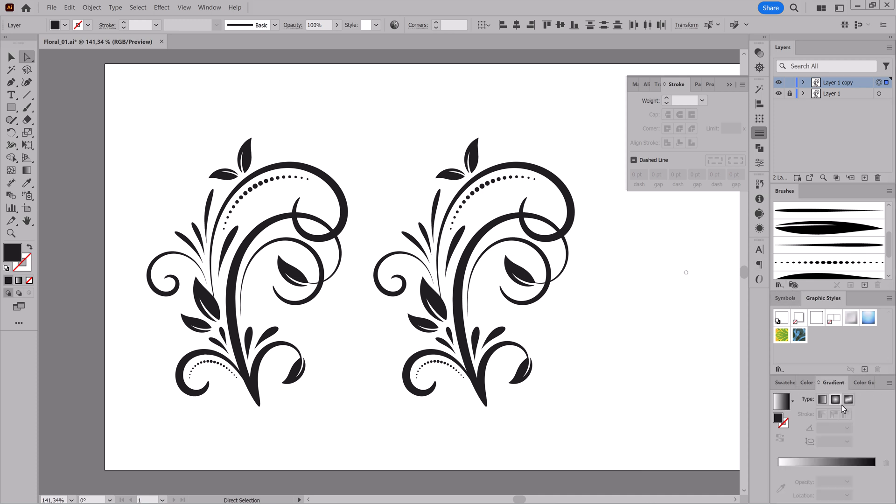
pyautogui.click(792, 400)
pyautogui.click(742, 439)
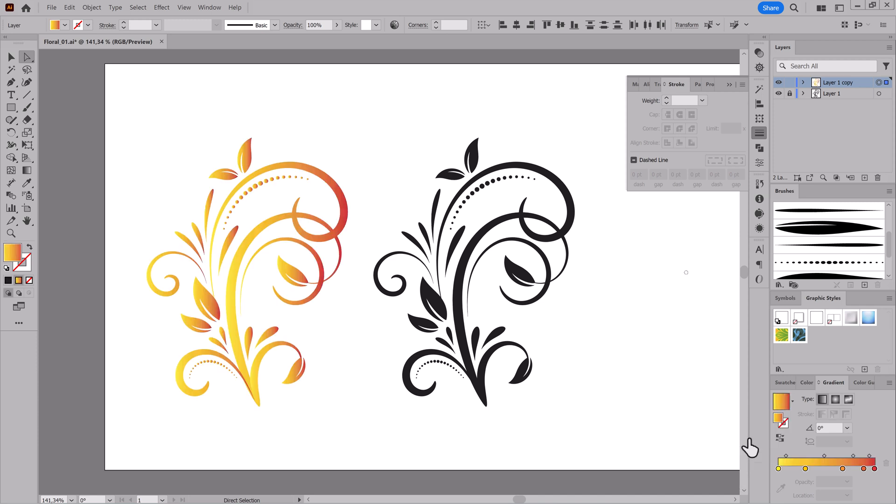
pyautogui.click(848, 428)
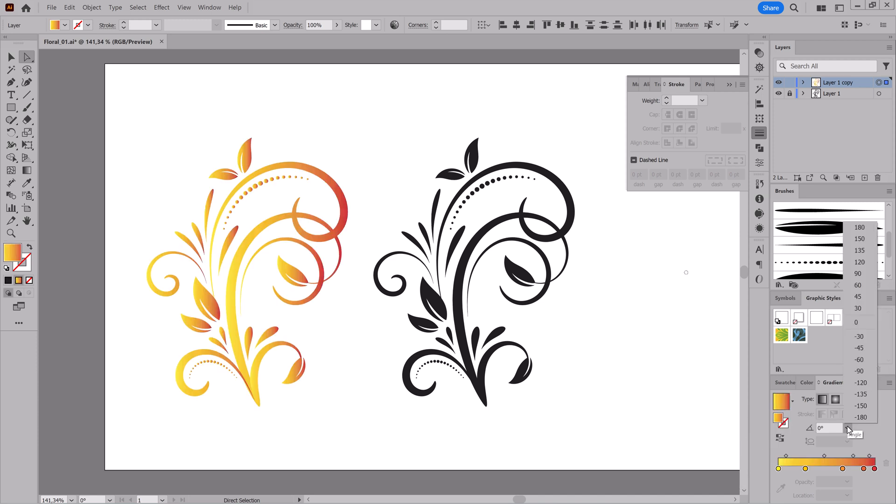
pyautogui.click(860, 371)
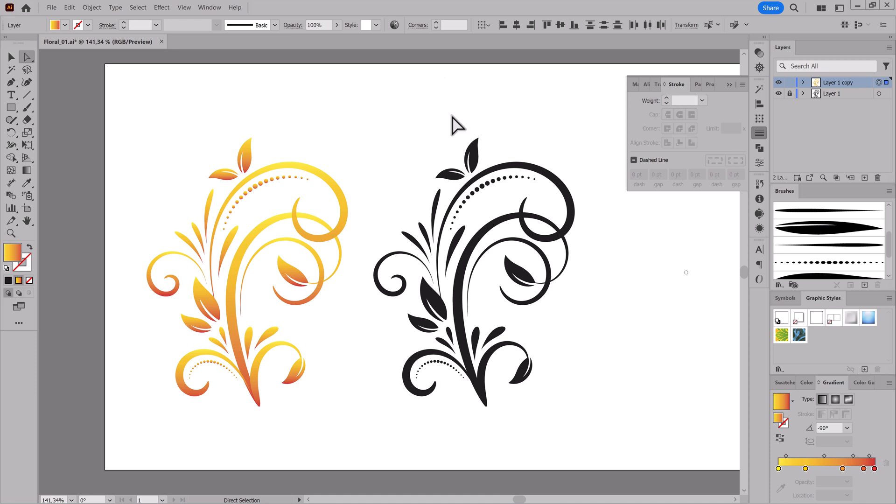
# Recolor the gradient ornament with the advanced recolor options, shifting all its colours together to an orange-to-magenta range.
pyautogui.click(395, 25)
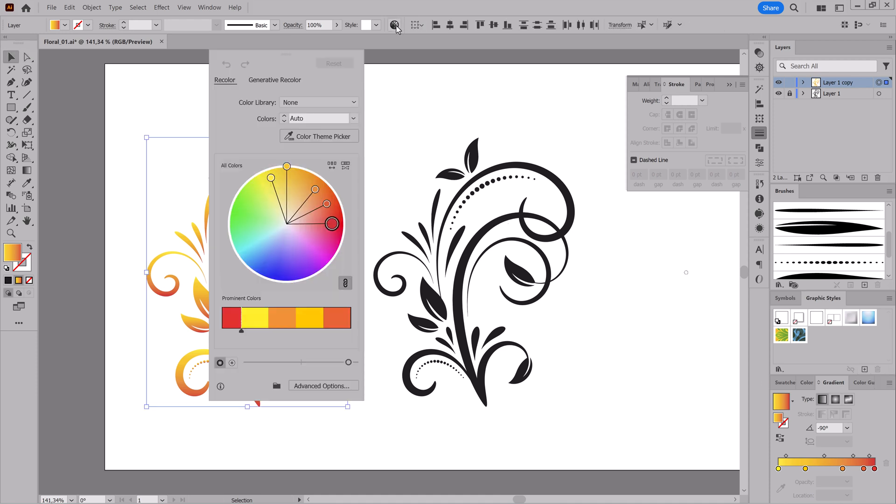
pyautogui.click(299, 386)
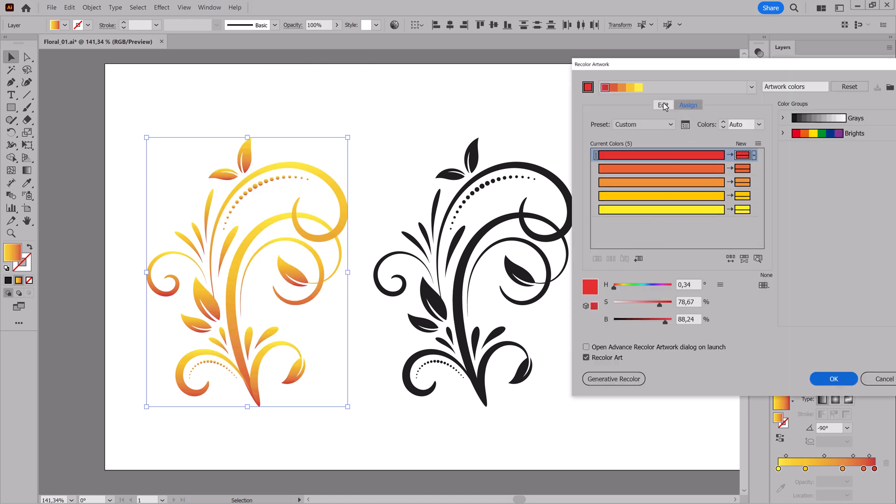
pyautogui.click(663, 104)
pyautogui.moveTo(616, 287); pyautogui.dragTo(664, 291)
pyautogui.click(829, 379)
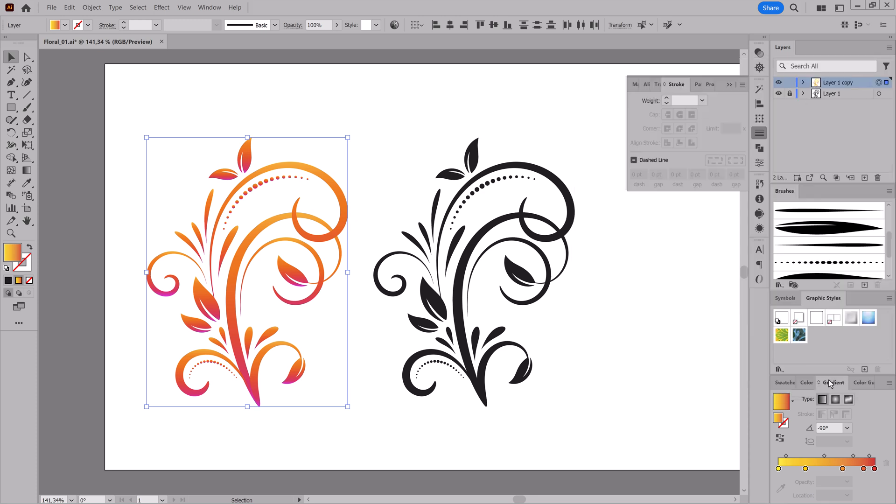
# Duplicate the Layer 1 copy layer and place its gradient ornament to the right of the black one.
pyautogui.moveTo(856, 84); pyautogui.dragTo(864, 178)
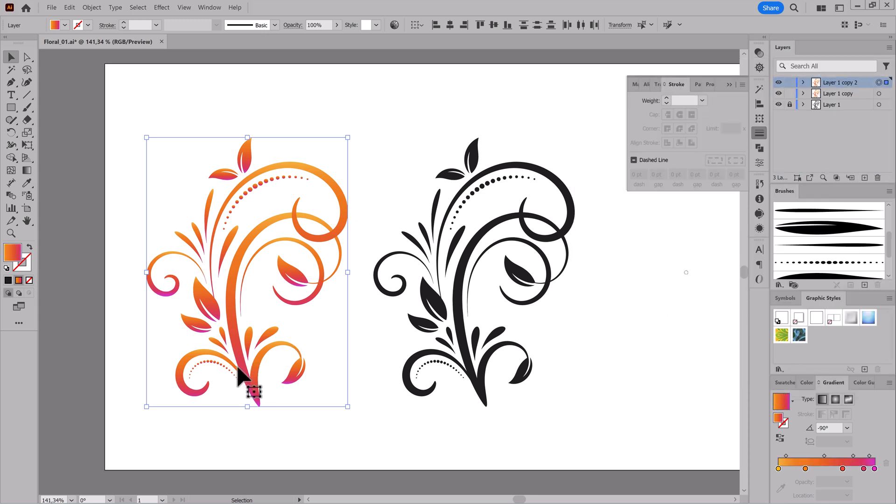
pyautogui.moveTo(244, 369); pyautogui.dragTo(642, 373)
pyautogui.moveTo(483, 317); pyautogui.dragTo(304, 308)
pyautogui.moveTo(468, 366); pyautogui.dragTo(487, 339)
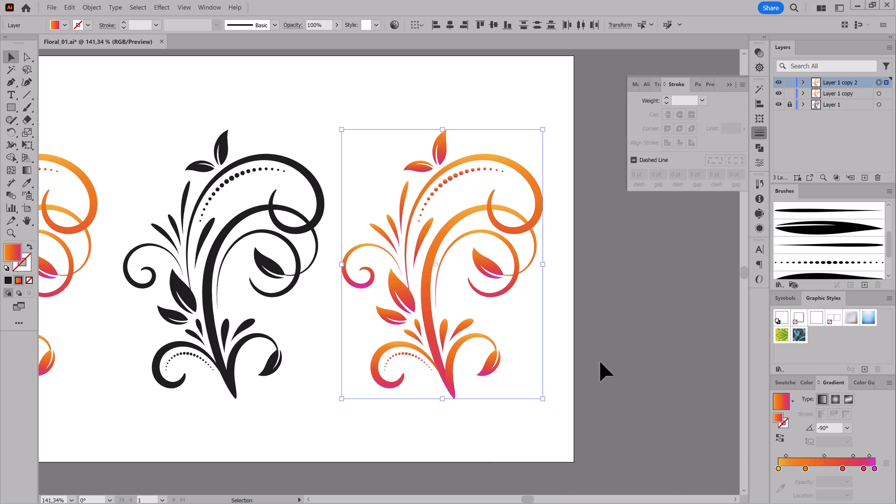
# Unite the overlapping shapes of the right-hand gradient ornament with the Pathfinder.
pyautogui.moveTo(485, 389); pyautogui.dragTo(537, 389)
pyautogui.moveTo(482, 333); pyautogui.dragTo(554, 282)
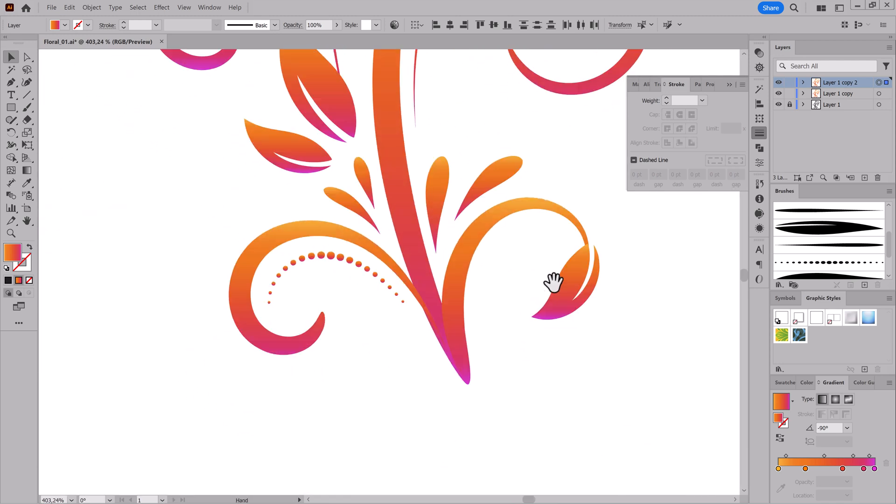
pyautogui.click(759, 148)
pyautogui.click(637, 114)
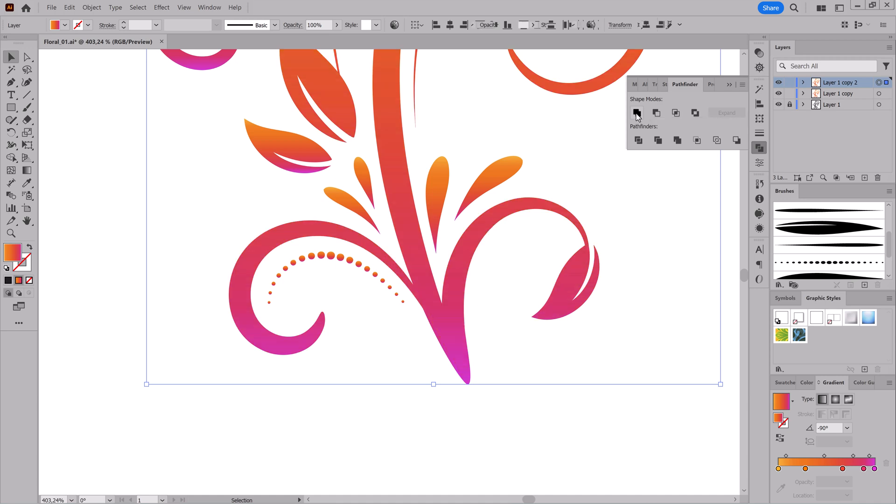
# Make the united ornament a compound path so a single gradient spans all of its parts.
pyautogui.moveTo(602, 299); pyautogui.dragTo(472, 262)
pyautogui.moveTo(497, 229); pyautogui.dragTo(537, 249)
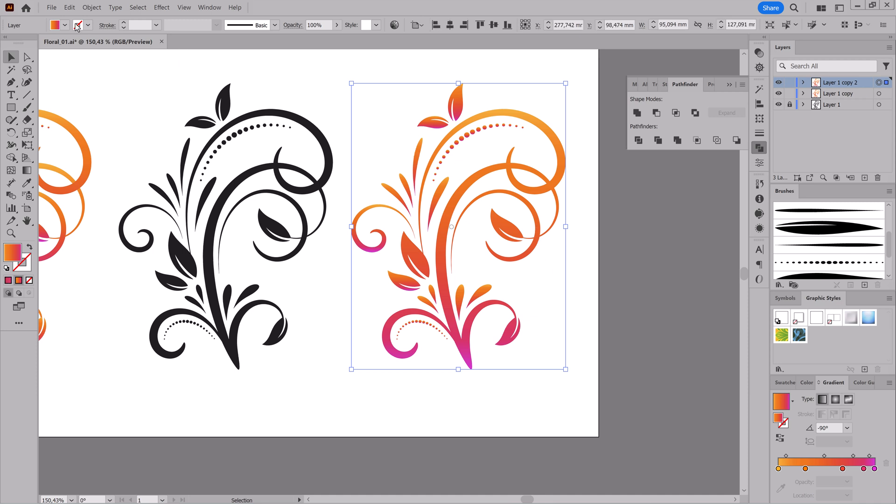
pyautogui.click(91, 7)
pyautogui.moveTo(123, 273)
pyautogui.click(200, 274)
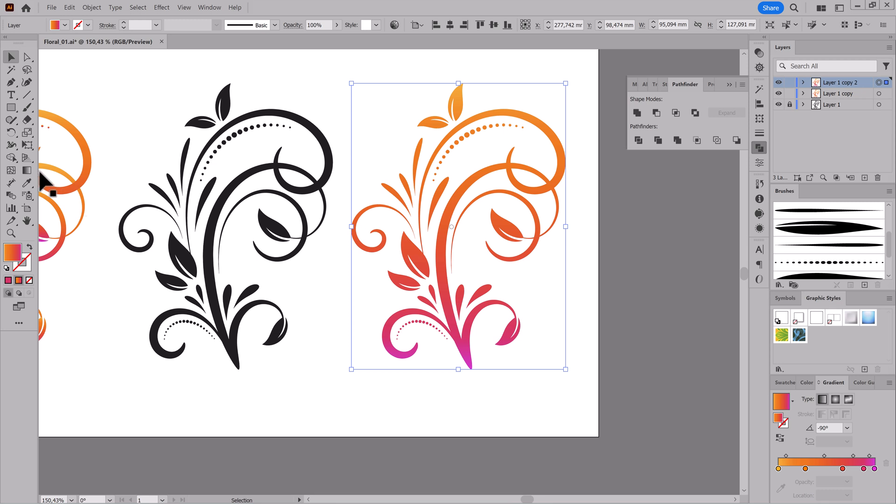
# Redraw the ornament's gradient diagonally from the upper right to the lower-left curl, at about -116°.
pyautogui.click(27, 171)
pyautogui.moveTo(395, 371)
pyautogui.mouseDown()
pyautogui.moveTo(464, 296)
pyautogui.moveTo(516, 159)
pyautogui.moveTo(546, 142)
pyautogui.moveTo(423, 379)
pyautogui.moveTo(433, 374)
pyautogui.mouseUp()
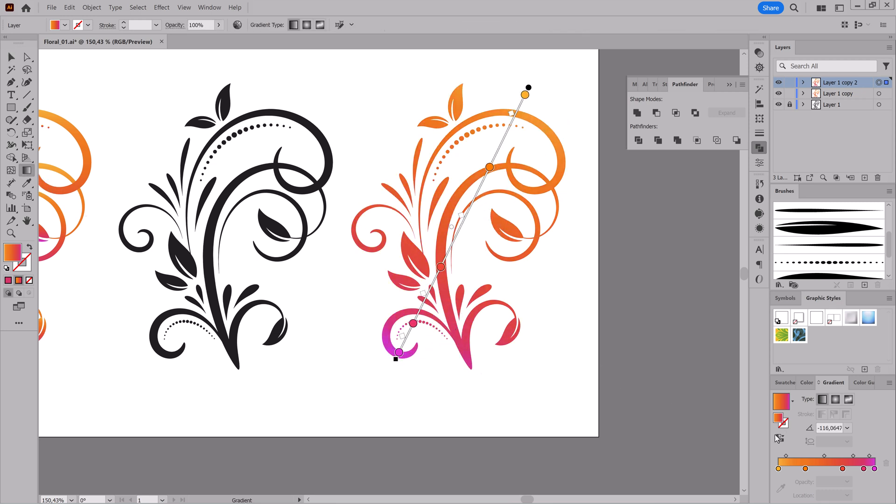
# Reduce the ornament's gradient to three stops and set the lower-left end stop to dark maroon #7f0427.
pyautogui.moveTo(875, 469); pyautogui.dragTo(806, 487)
pyautogui.click(828, 469)
pyautogui.doubleClick(875, 469)
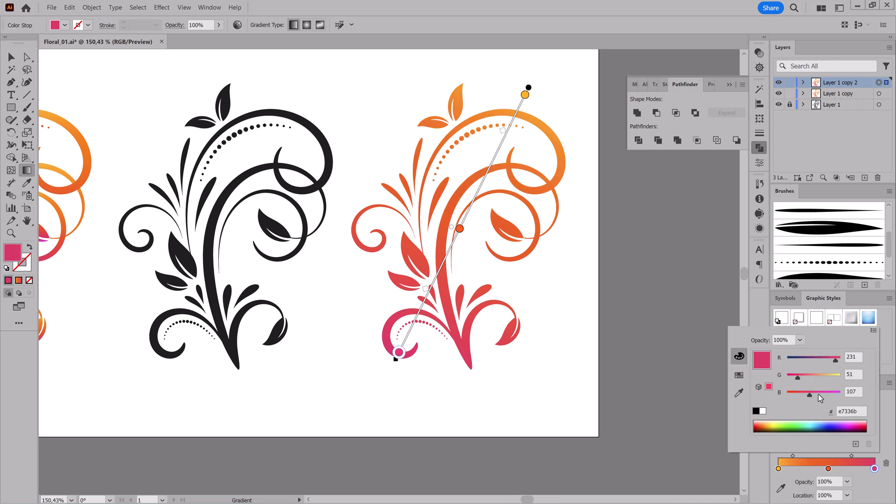
pyautogui.moveTo(810, 395); pyautogui.dragTo(796, 395)
pyautogui.moveTo(836, 360); pyautogui.dragTo(787, 377)
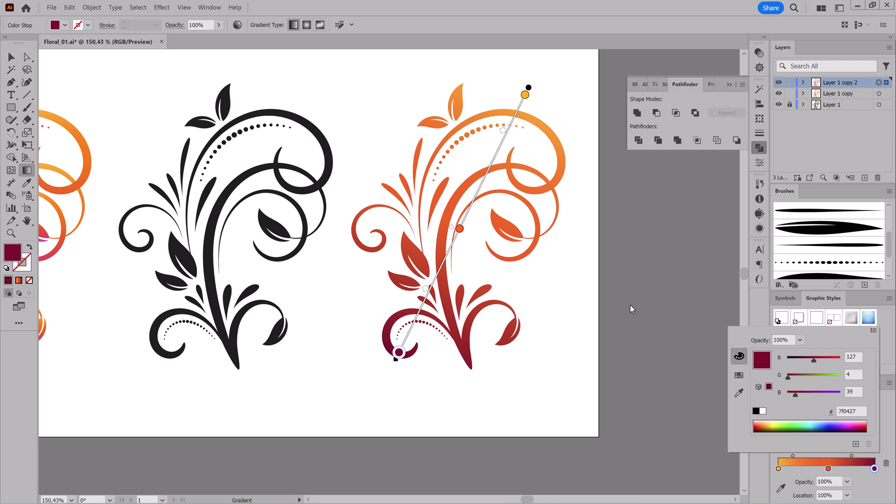
# Open the advanced Recolor Artwork options for the right-hand ornament and shift its orange colour's hue to 36°.
pyautogui.click(237, 27)
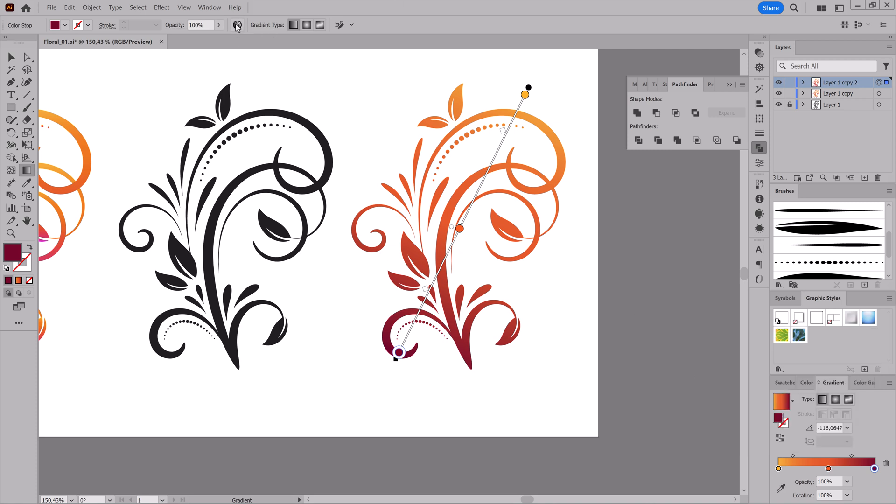
pyautogui.click(238, 25)
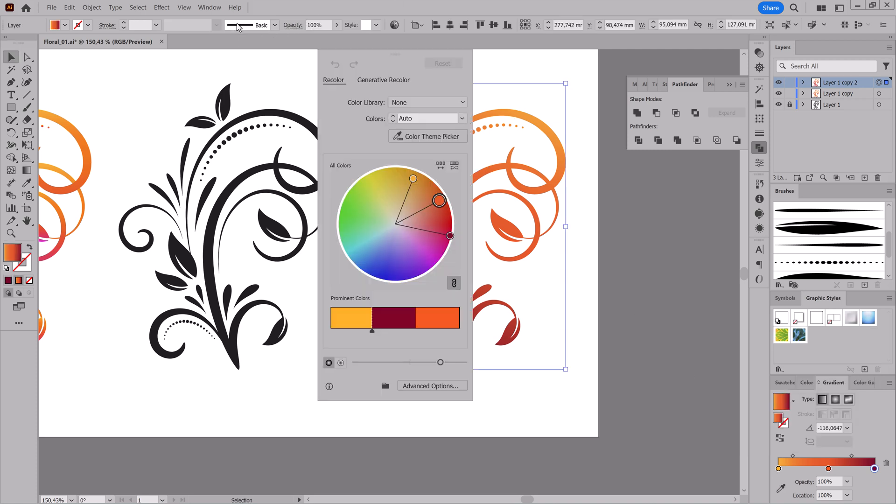
pyautogui.click(431, 385)
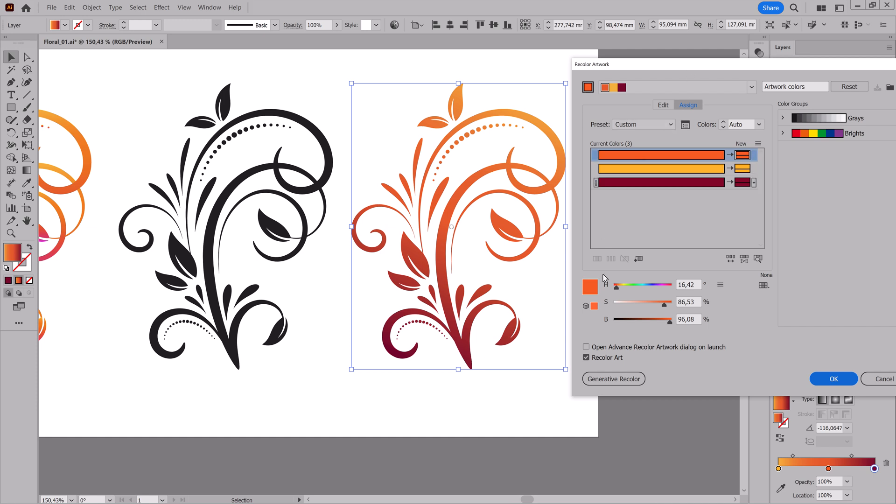
pyautogui.click(621, 286)
pyautogui.moveTo(621, 287); pyautogui.dragTo(622, 287)
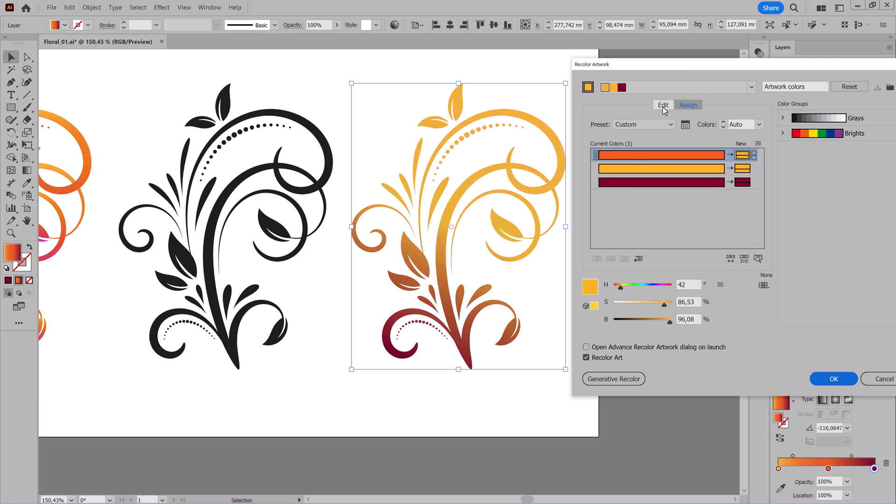
pyautogui.click(621, 288)
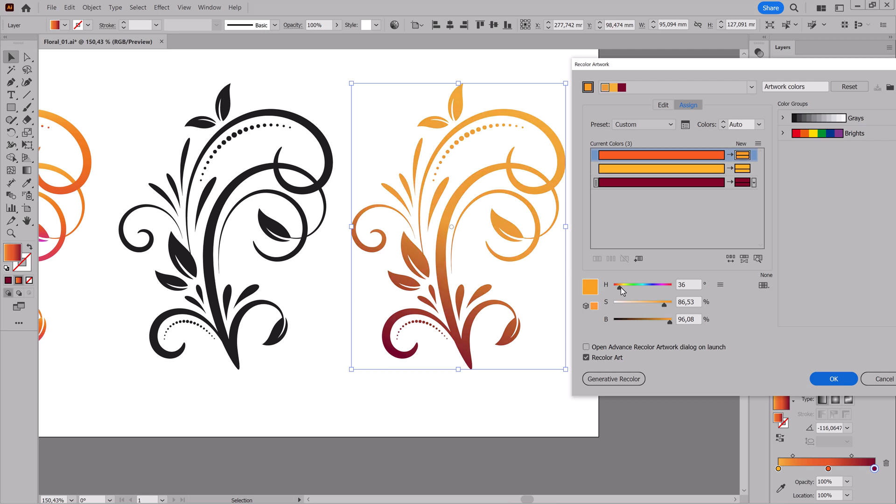
# Rotate the ornament's linked colours together until the base hue is 327° and apply the pink-to-blue recolouring.
pyautogui.click(663, 104)
pyautogui.moveTo(618, 289); pyautogui.dragTo(670, 292)
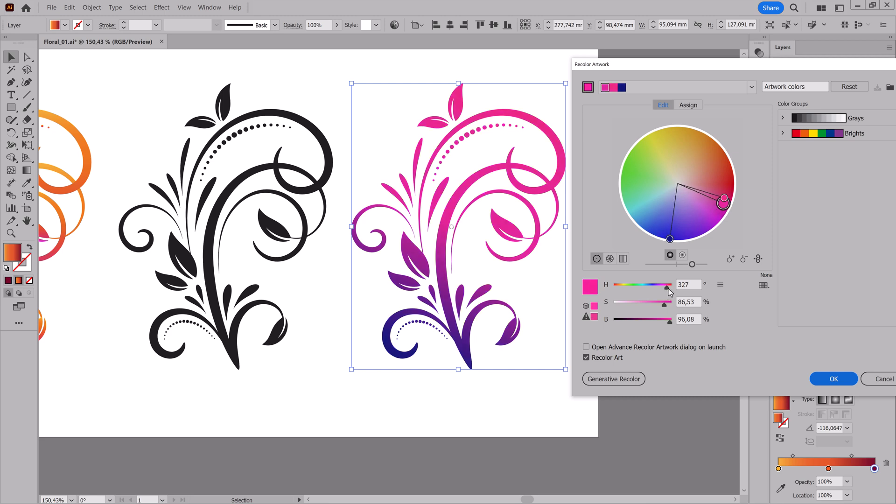
pyautogui.click(822, 380)
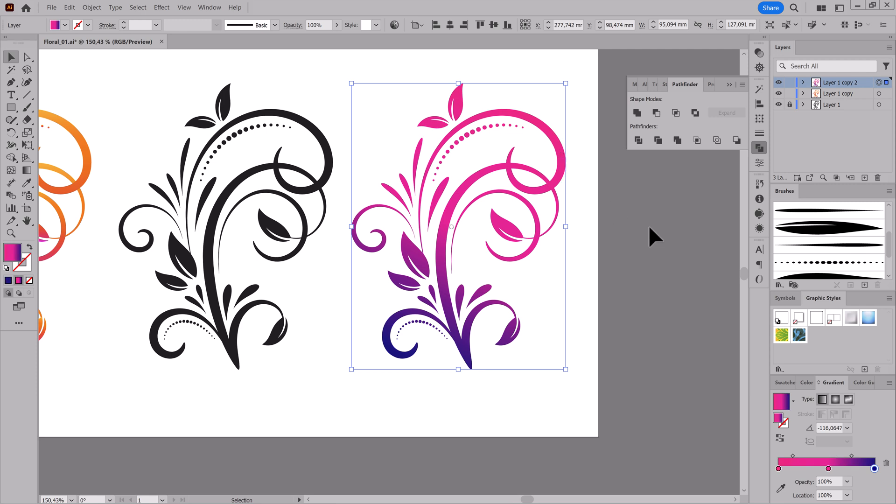
# Change the gradient's middle stop to purple #a82196.
pyautogui.doubleClick(828, 468)
pyautogui.moveTo(833, 361); pyautogui.dragTo(822, 362)
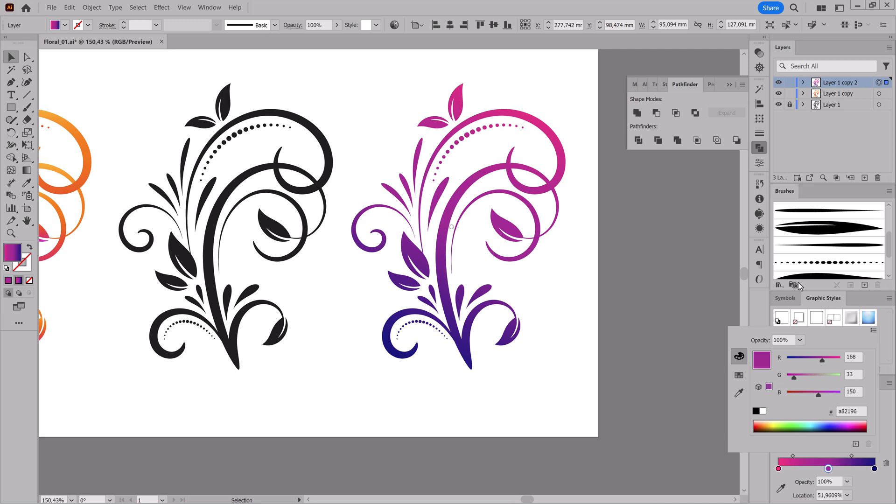
pyautogui.click(728, 84)
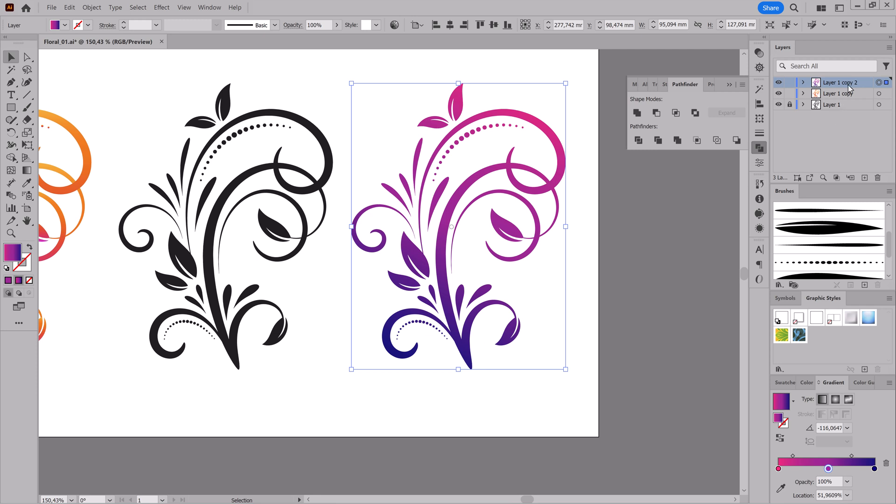
# Duplicate the Layer 1 copy 2 layer and widen the top of the lower ornament to about 100 mm with Perspective Distort.
pyautogui.moveTo(858, 85); pyautogui.dragTo(865, 177)
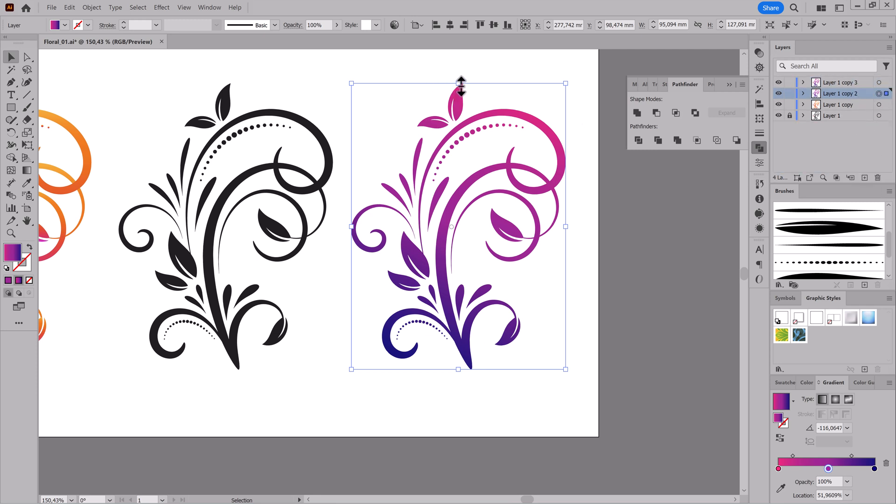
pyautogui.click(27, 146)
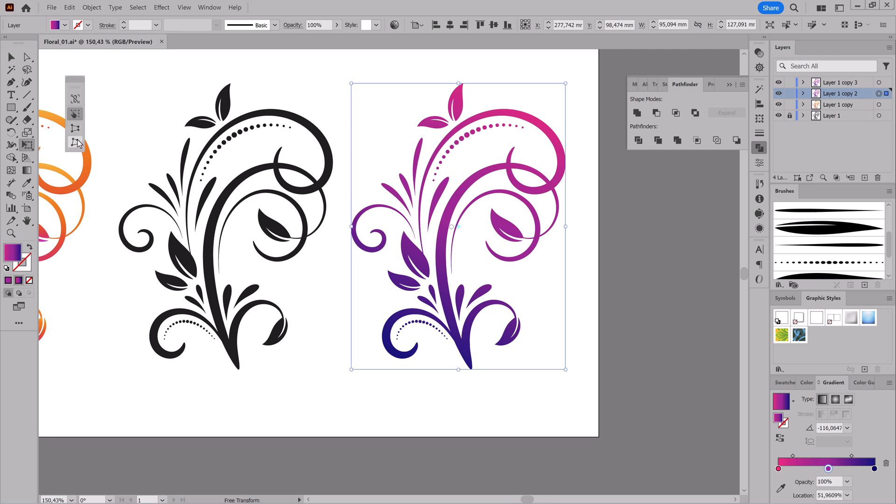
pyautogui.click(76, 142)
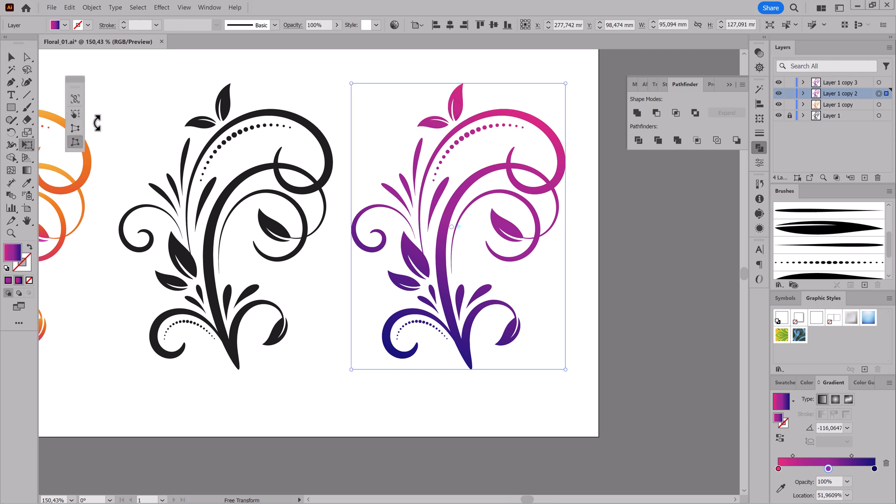
pyautogui.click(76, 128)
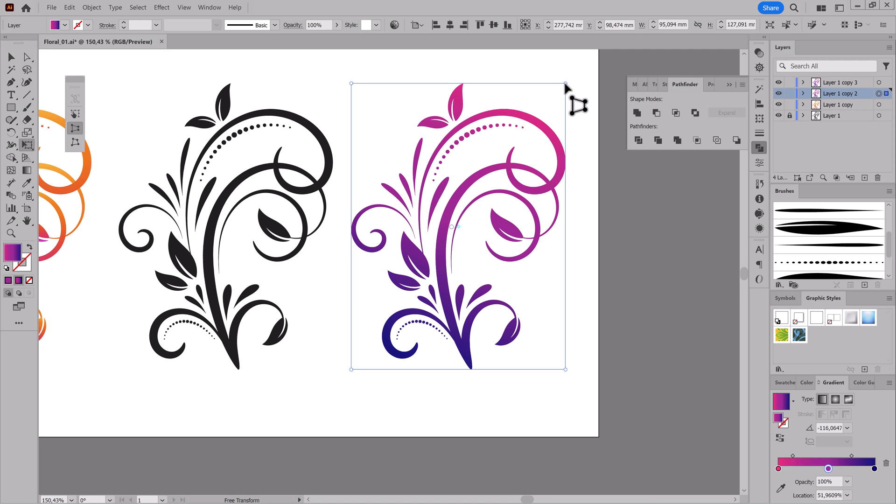
pyautogui.moveTo(565, 85); pyautogui.dragTo(575, 84)
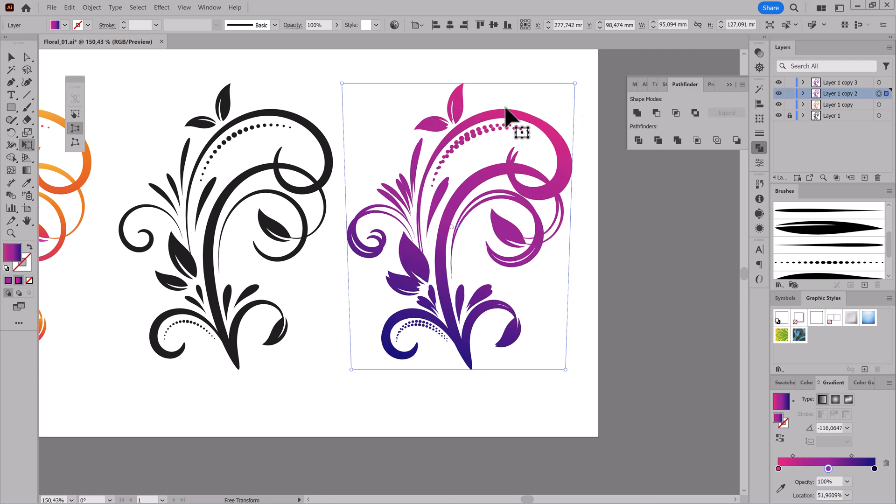
# Scale the distorted ornament down to about 83 × 106 mm and tilt it slightly clockwise, keeping its stem base on the original's.
pyautogui.click(75, 114)
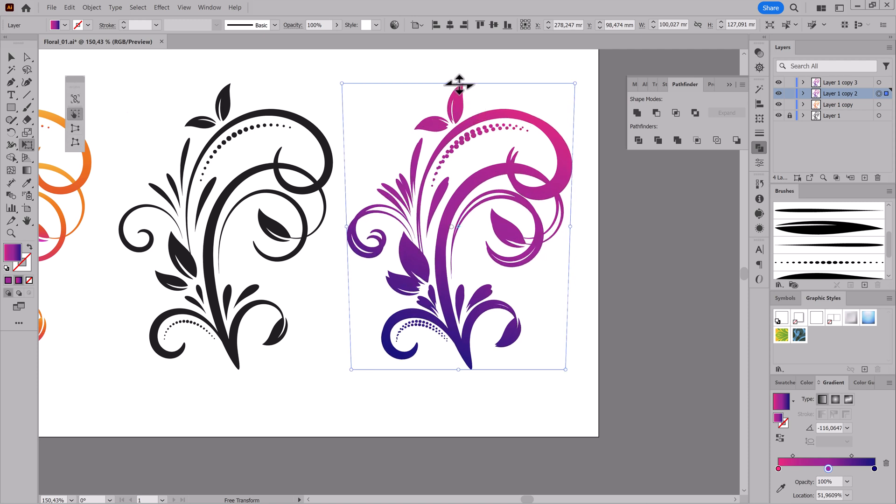
pyautogui.moveTo(346, 86); pyautogui.dragTo(382, 133)
pyautogui.moveTo(480, 355); pyautogui.dragTo(468, 357)
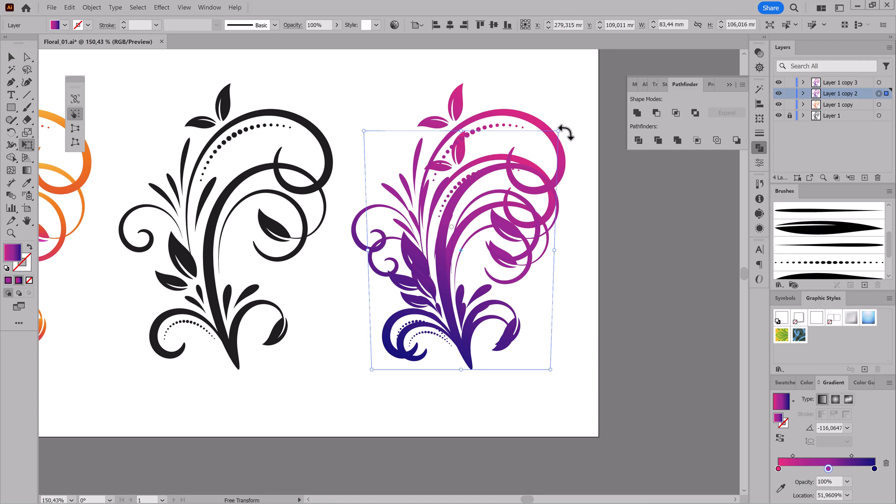
pyautogui.moveTo(566, 128); pyautogui.dragTo(576, 138)
pyautogui.moveTo(455, 359); pyautogui.dragTo(468, 360)
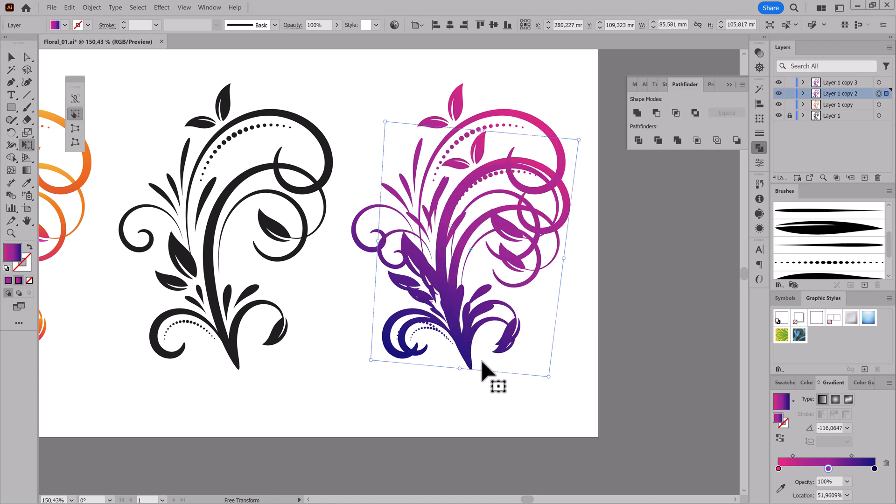
# Fill the tilted copy with the white-to-black gradient and replace its black end stop with a mid grey.
pyautogui.click(793, 400)
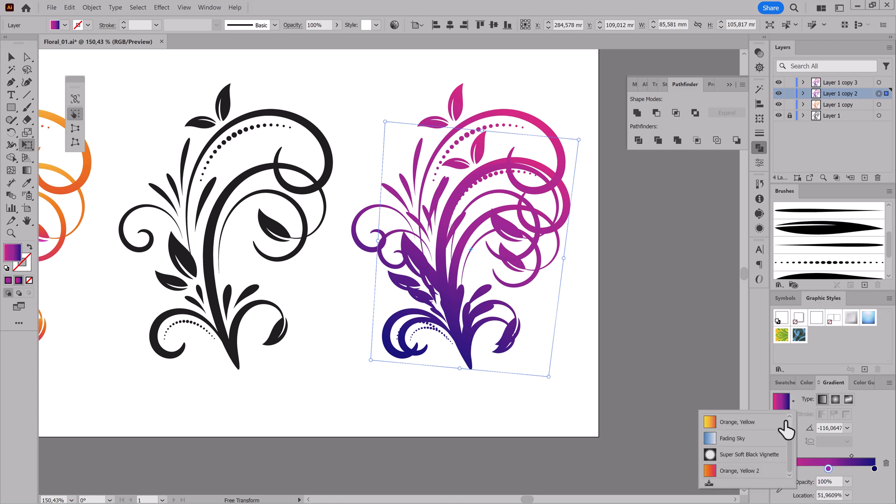
pyautogui.click(734, 423)
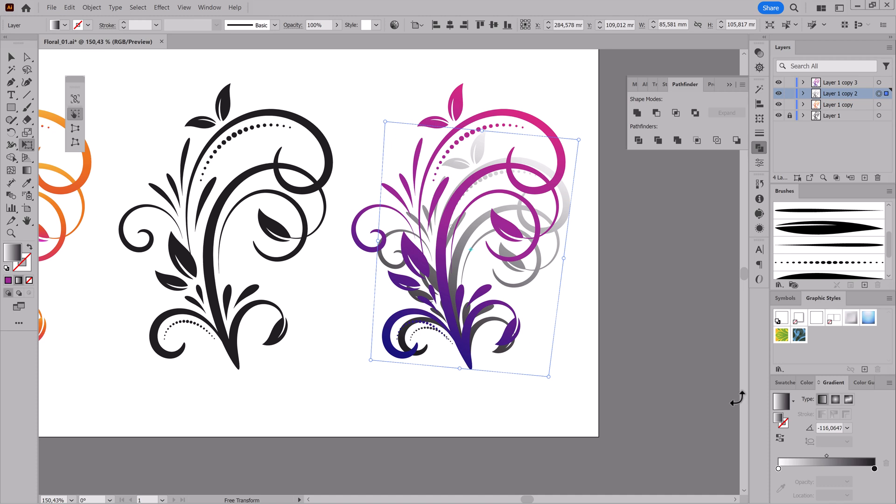
pyautogui.click(820, 469)
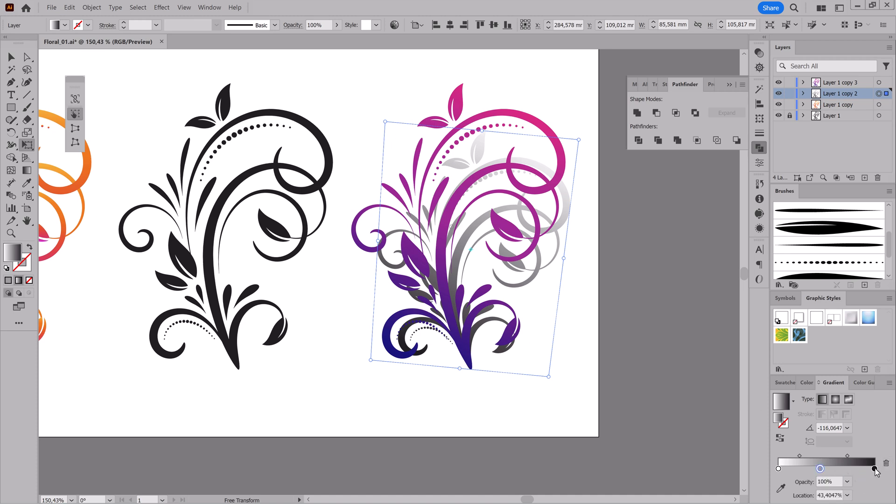
pyautogui.moveTo(874, 469); pyautogui.dragTo(869, 491)
pyautogui.moveTo(820, 469); pyautogui.dragTo(874, 469)
pyautogui.click(734, 355)
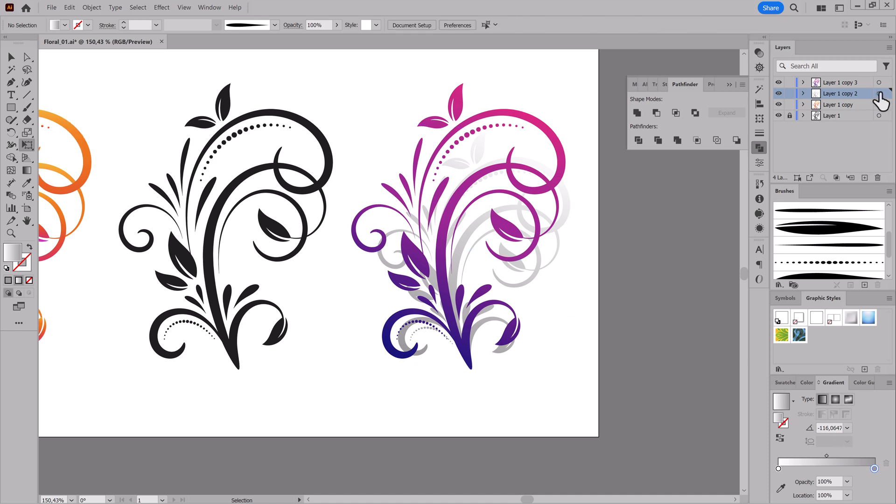
# Lighten the shadow copy's gradient further by replacing its grey end stop with a paler grey from the ramp.
pyautogui.click(879, 93)
pyautogui.click(843, 468)
pyautogui.moveTo(874, 469); pyautogui.dragTo(879, 495)
pyautogui.moveTo(844, 469); pyautogui.dragTo(880, 470)
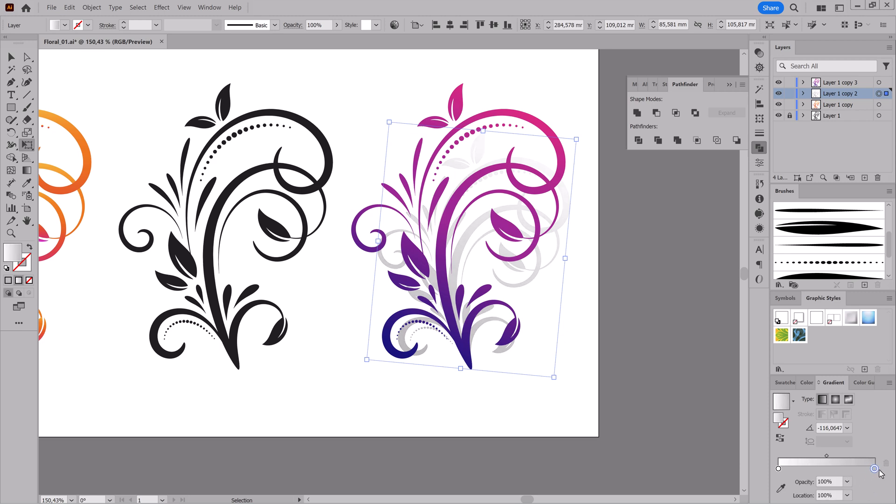
pyautogui.click(699, 389)
# Duplicate the black ornament's Layer 1, unlock the lower layer and nudge its artwork slightly right and down.
pyautogui.click(841, 118)
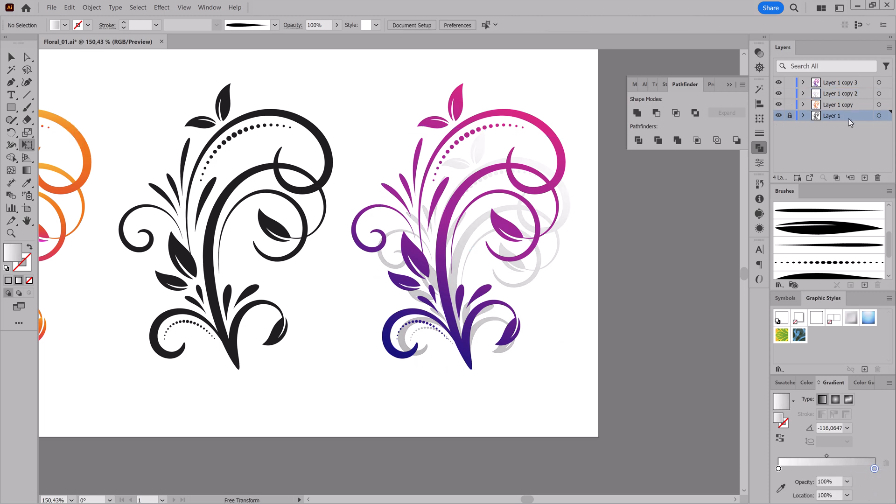
pyautogui.moveTo(858, 120); pyautogui.dragTo(864, 177)
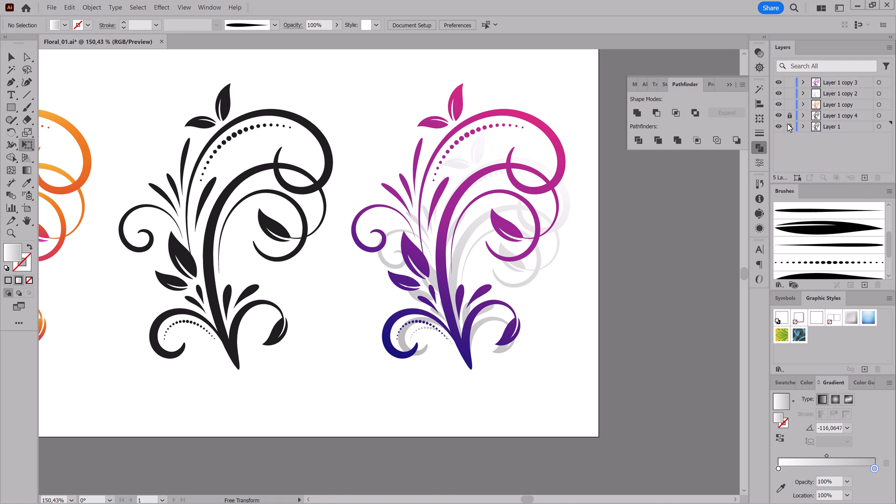
pyautogui.click(878, 127)
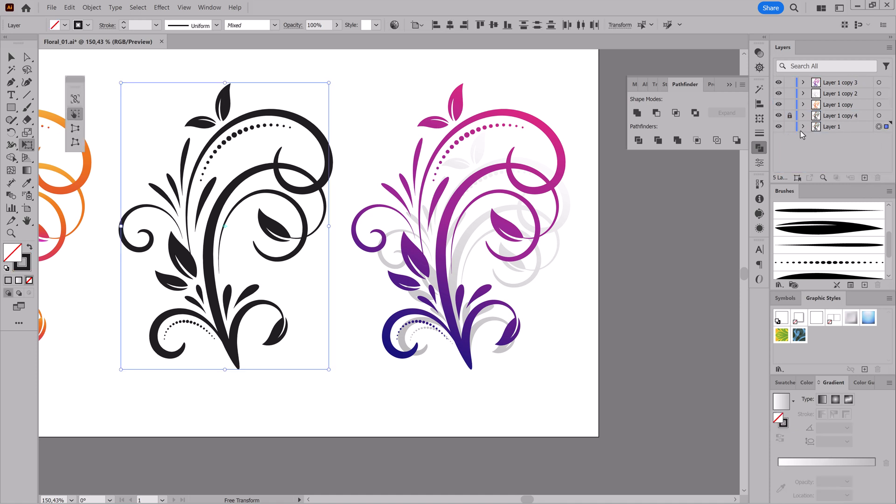
pyautogui.press('Right')
pyautogui.press('Right')
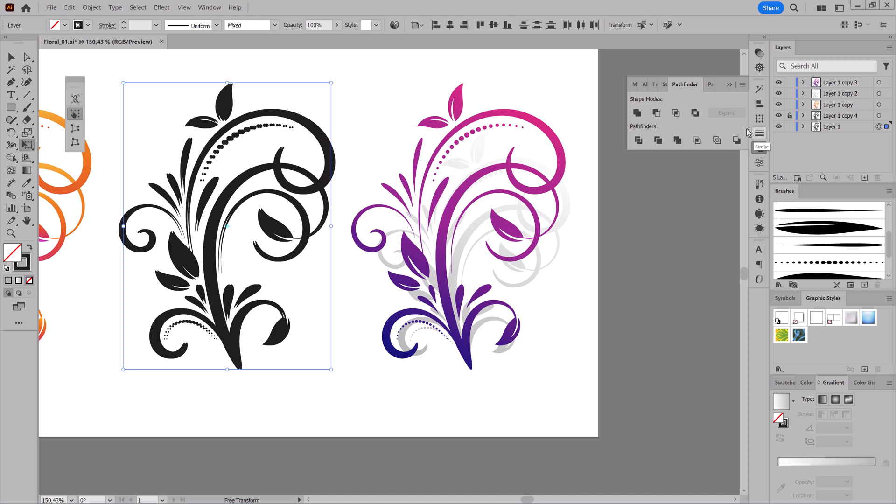
pyautogui.press('Down')
pyautogui.press('Down')
pyautogui.press('Down')
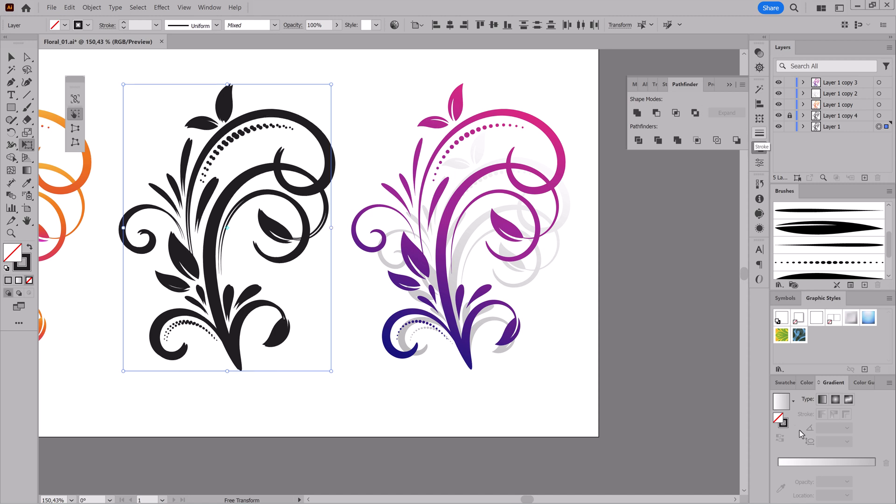
# Set the offset black ornament's stroke to a light grey swatch to form a drop shadow.
pyautogui.click(807, 384)
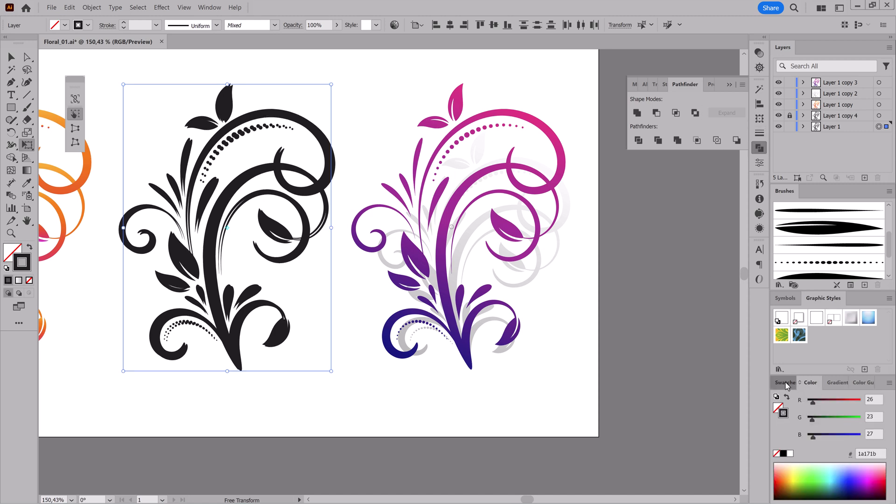
pyautogui.click(786, 382)
pyautogui.click(843, 446)
pyautogui.click(829, 446)
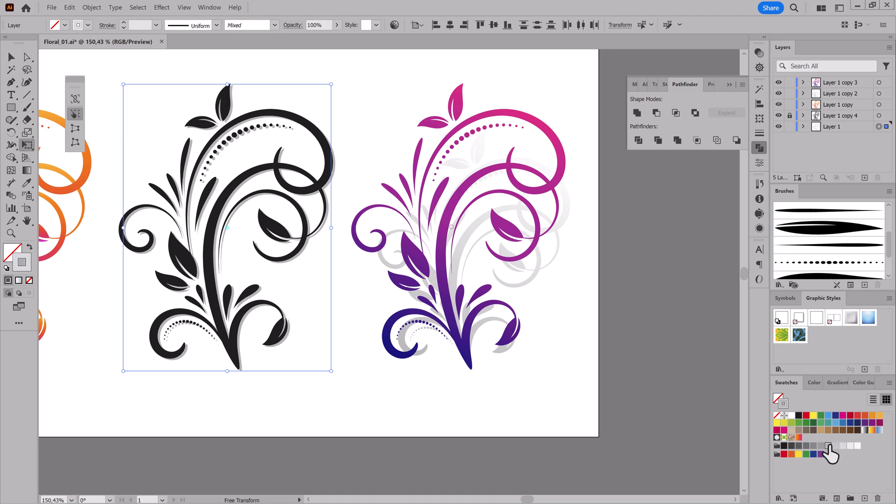
pyautogui.click(625, 335)
# Duplicate the orange ornament's Layer 1 copy layer and select the artwork on the lower of the two layers.
pyautogui.hotkey('ctrl', '0')
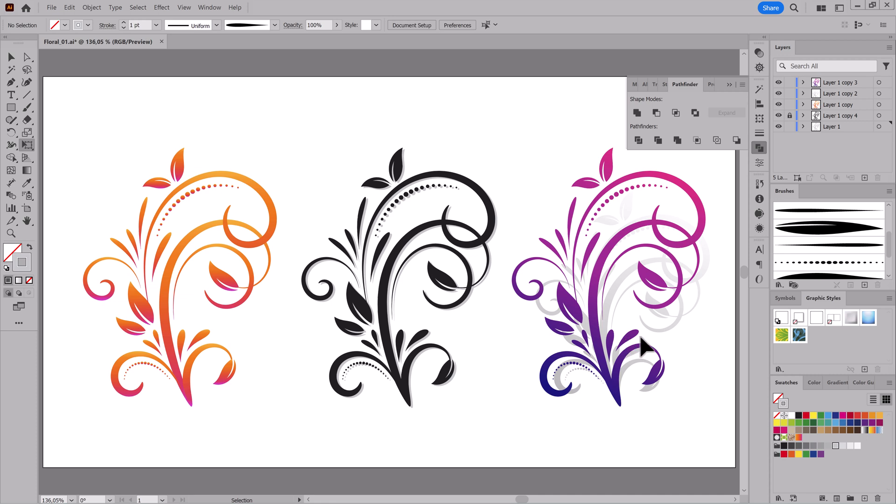
pyautogui.moveTo(853, 104); pyautogui.dragTo(865, 179)
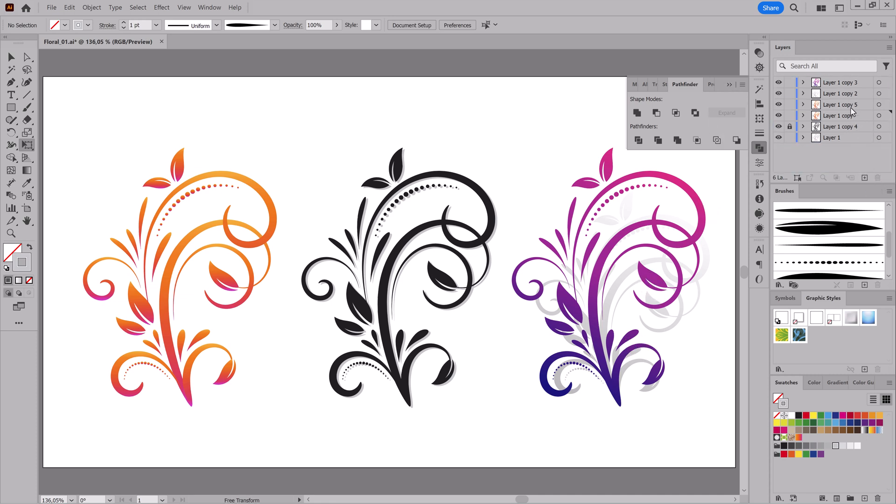
pyautogui.click(872, 119)
pyautogui.click(879, 116)
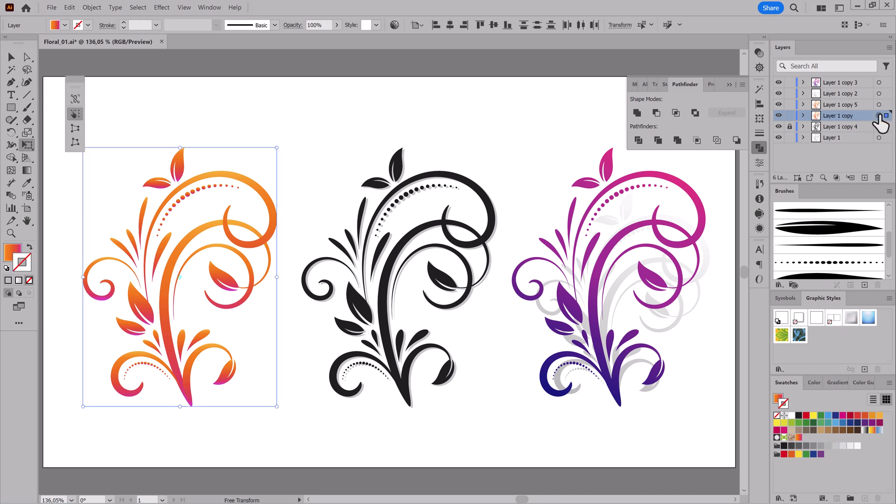
# Flip the selected orange ornament horizontally and scale it down to about 56 × 75 mm.
pyautogui.click(761, 117)
pyautogui.click(743, 84)
pyautogui.click(752, 102)
pyautogui.moveTo(273, 150); pyautogui.dragTo(180, 246)
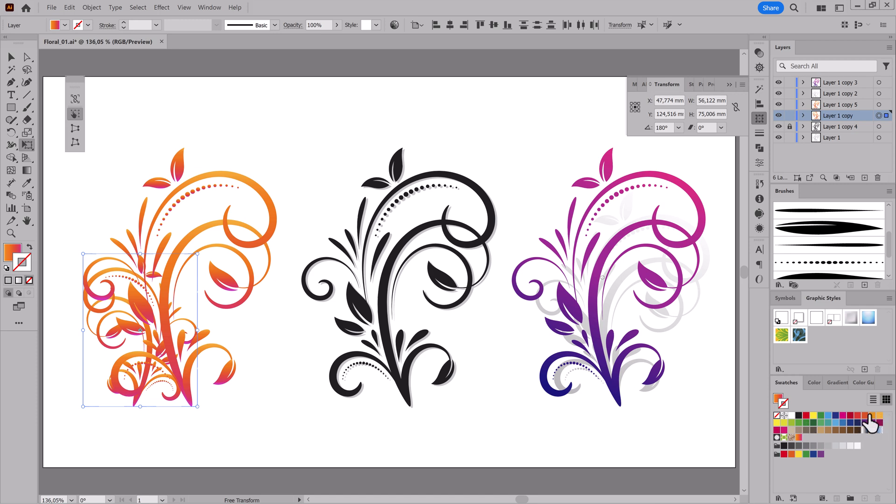
# Fill the small orange copy with the light orange swatch and rotate it about 36° counterclockwise into place behind the large ornament's base.
pyautogui.click(775, 396)
pyautogui.click(879, 415)
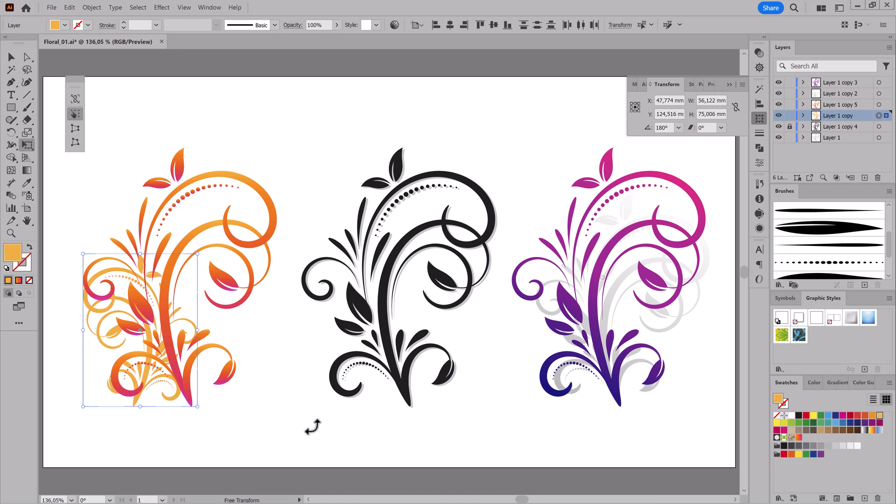
pyautogui.moveTo(209, 412); pyautogui.dragTo(227, 358)
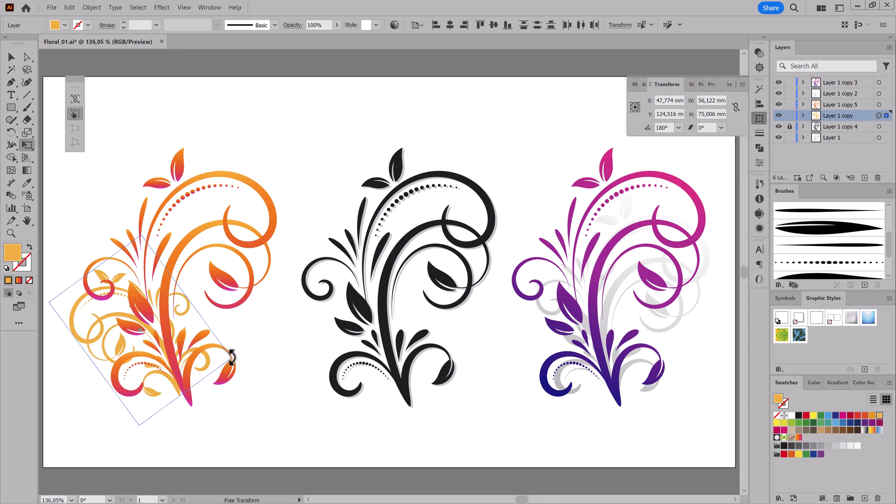
pyautogui.moveTo(161, 392); pyautogui.dragTo(170, 403)
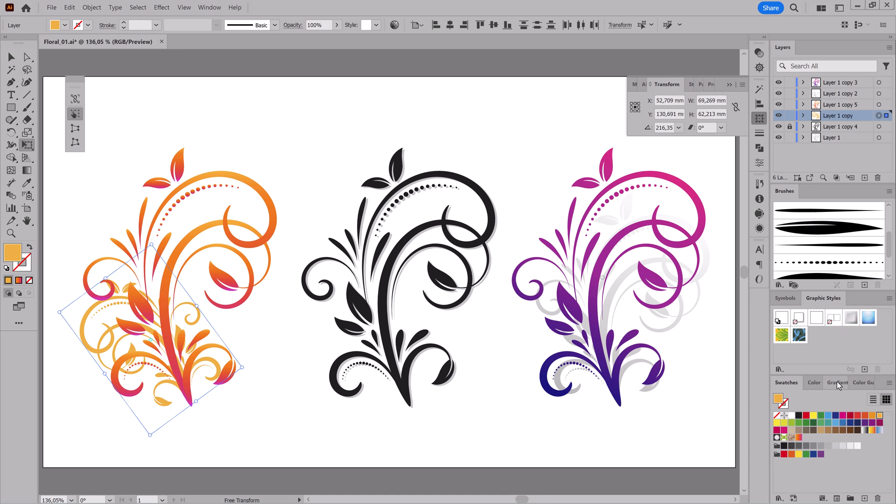
# Lighten the rotated copy's fill to the pale cream colour fdeccc, deselect it and close the Transform panel.
pyautogui.click(816, 382)
pyautogui.moveTo(844, 422); pyautogui.dragTo(857, 421)
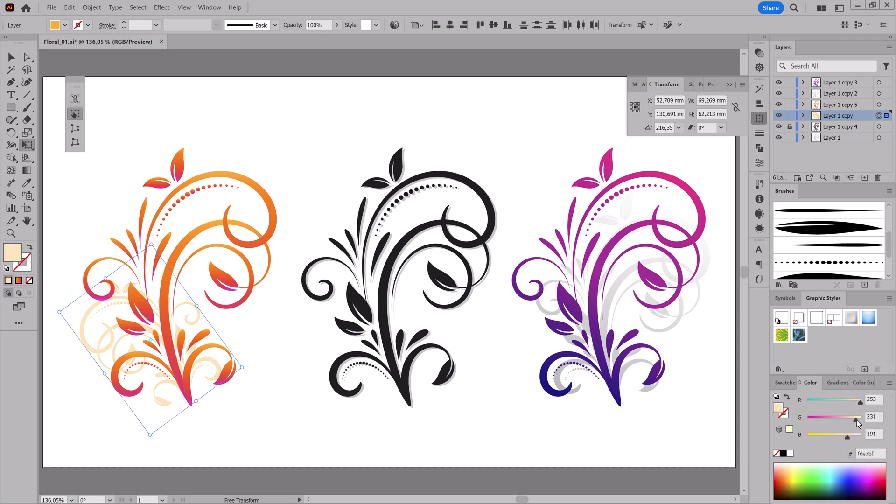
pyautogui.click(520, 456)
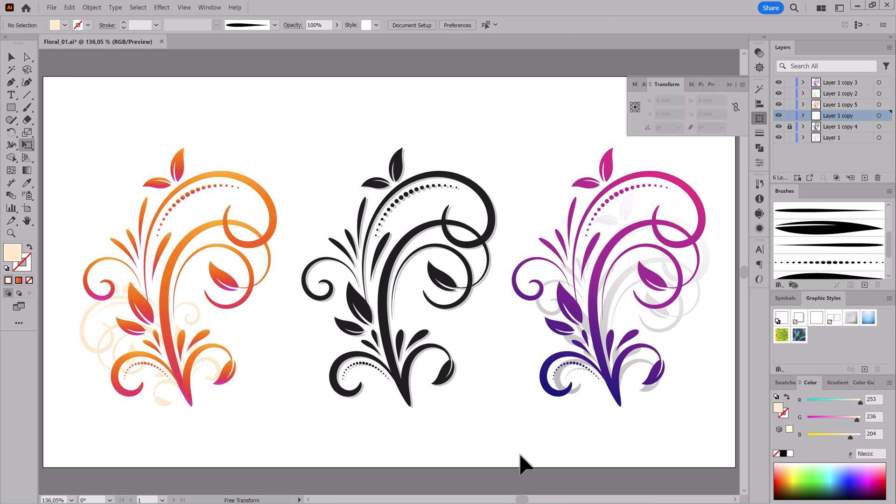
pyautogui.click(729, 86)
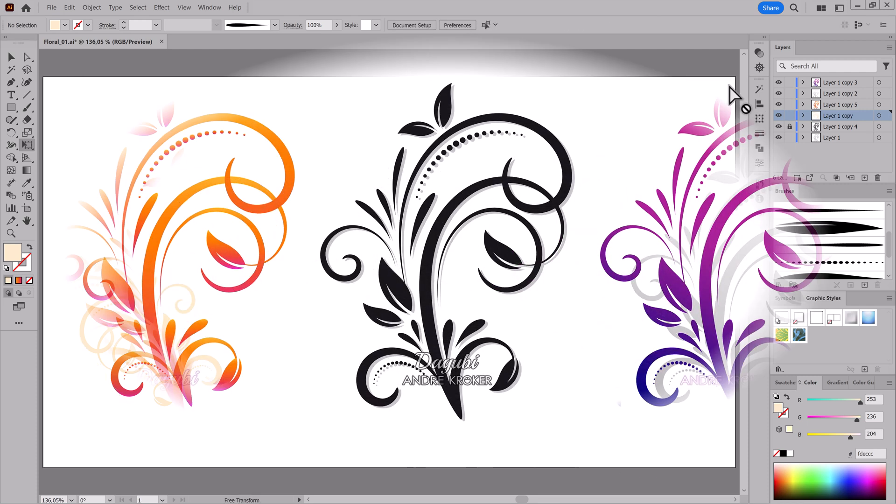